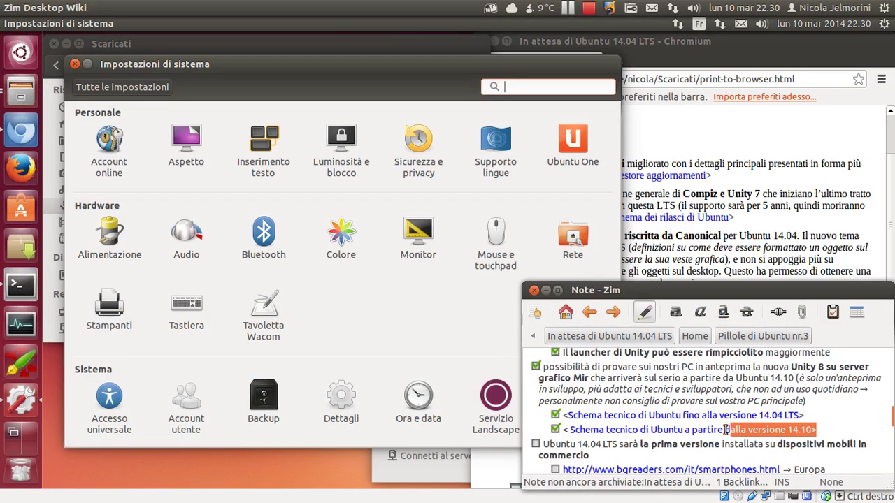
Step: Review the notes on trying Unity 8 with Mir, the Unity 7 rewrite, and the two Ubuntu technical schema entries
left_click(703, 376)
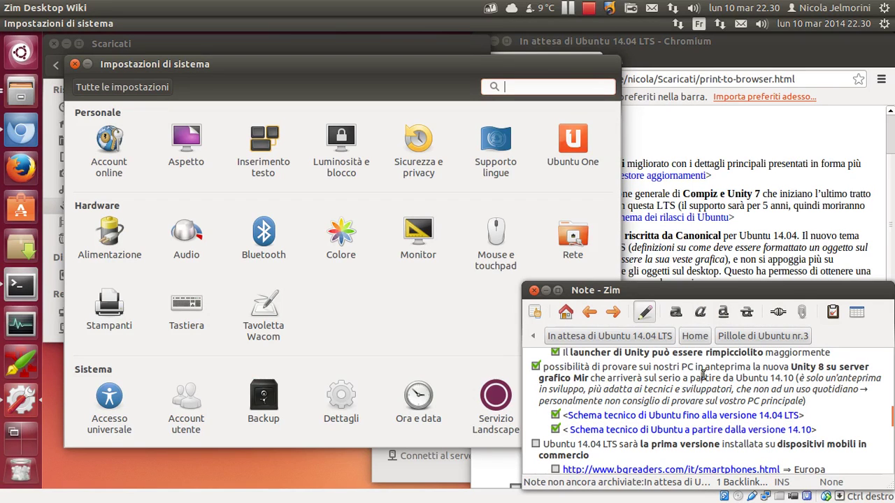
left_click_drag(825, 431, 775, 431)
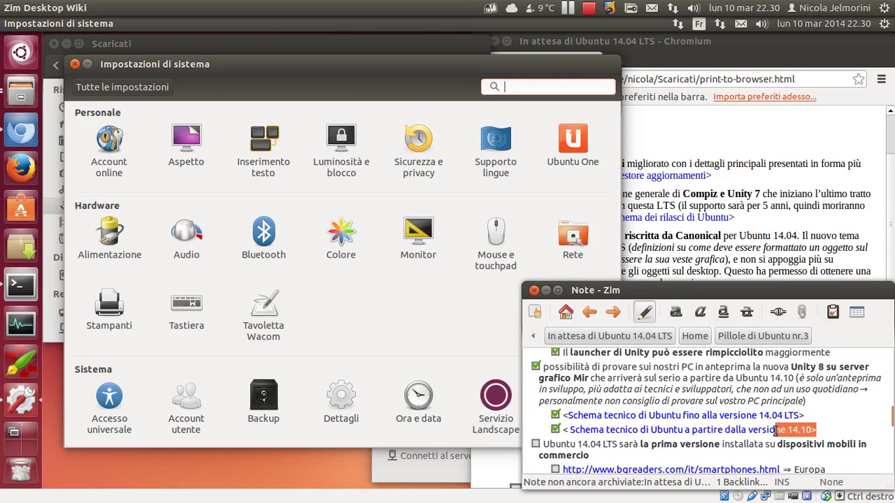
left_click_drag(826, 418, 756, 417)
scroll(664, 417, "up", 4)
scroll(664, 419, "up", 2)
scroll(650, 429, "up", 3)
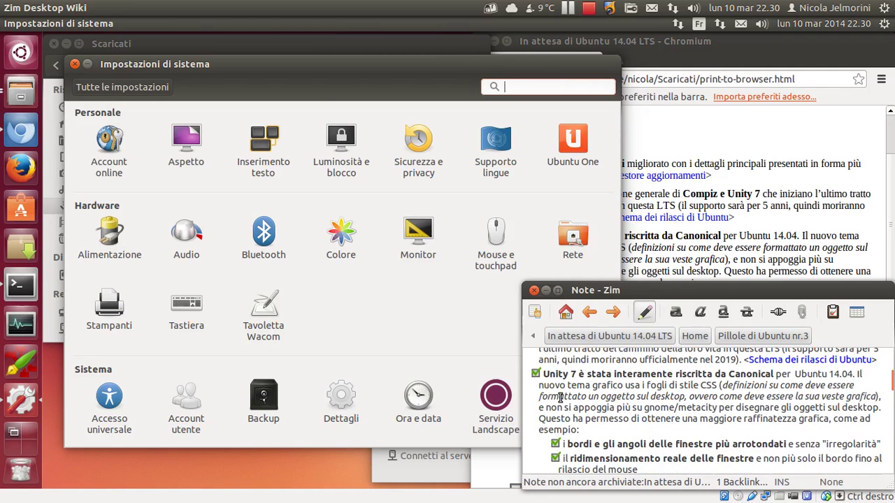
scroll(560, 398, "up", 2)
left_click_drag(697, 405, 825, 403)
scroll(694, 404, "down", 5)
scroll(694, 403, "down", 2)
scroll(706, 405, "up", 3)
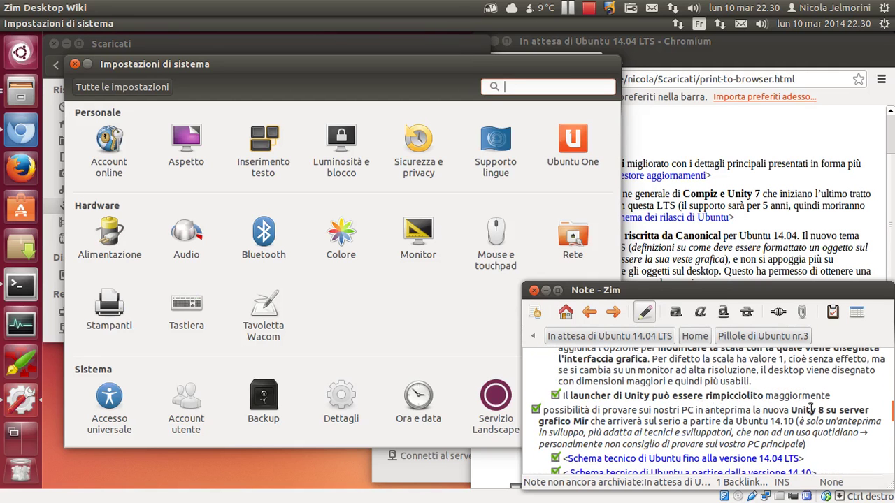
left_click_drag(790, 410, 633, 420)
left_click(646, 422)
scroll(646, 421, "down", 1)
left_click_drag(832, 429, 785, 432)
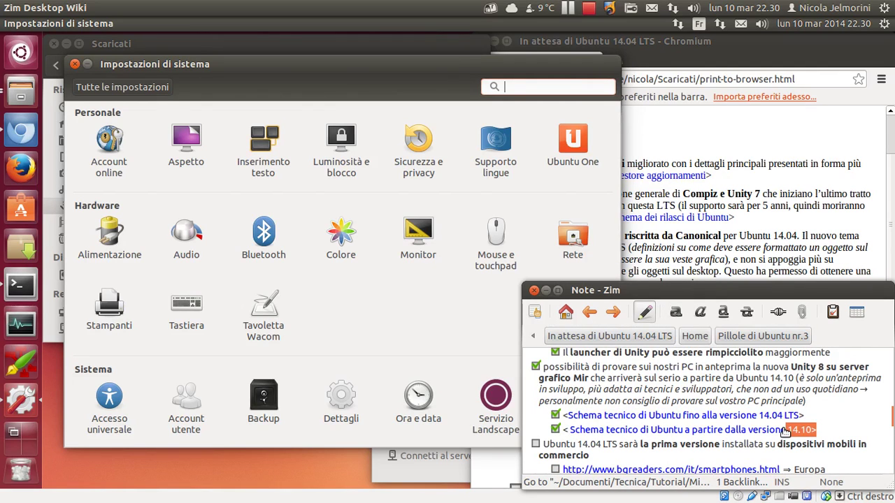
left_click(824, 410)
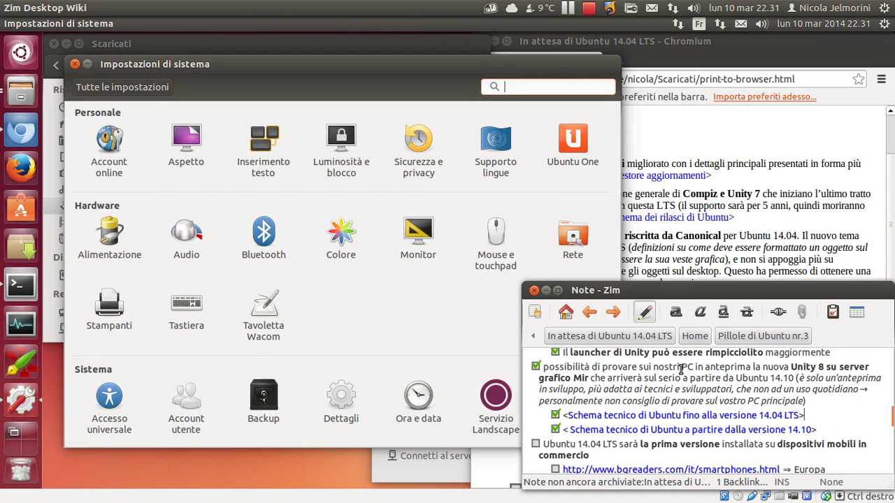
scroll(681, 370, "down", 2)
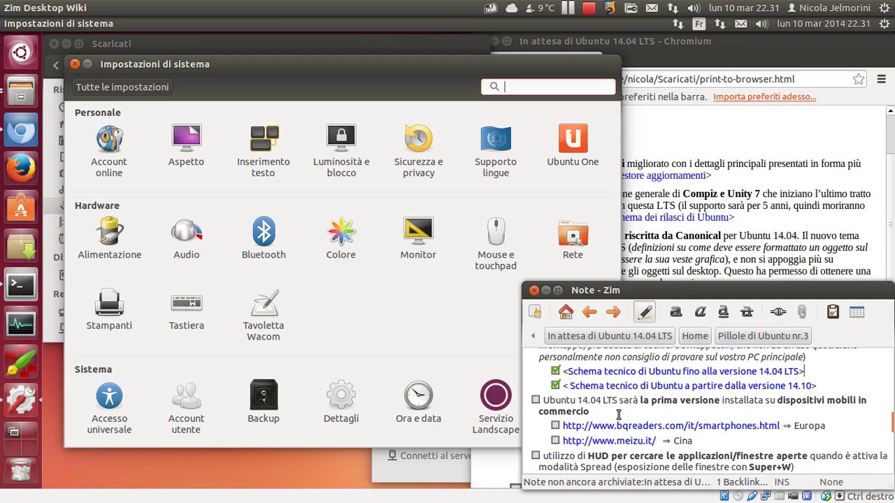
scroll(618, 414, "up", 2)
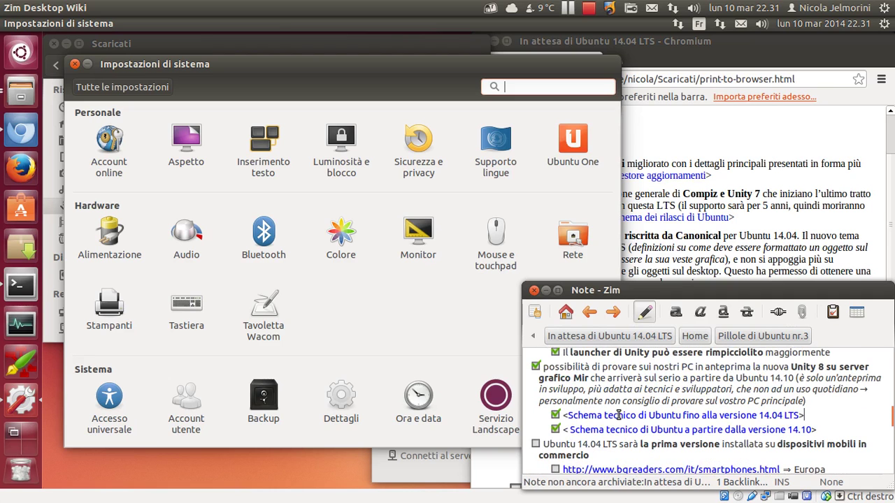
Step: Mark the note about Ubuntu 14.04 LTS being the first version on commercial mobile devices as completed
scroll(618, 415, "down", 2)
left_click(536, 401)
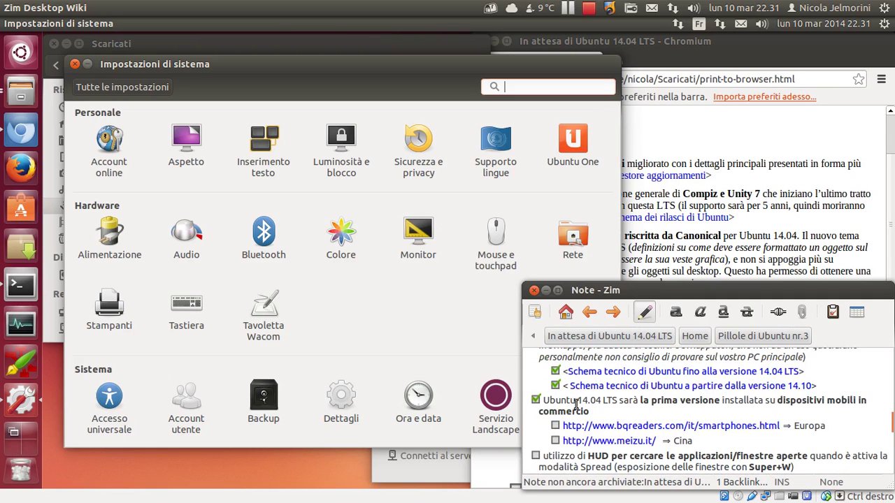
left_click_drag(575, 400, 619, 400)
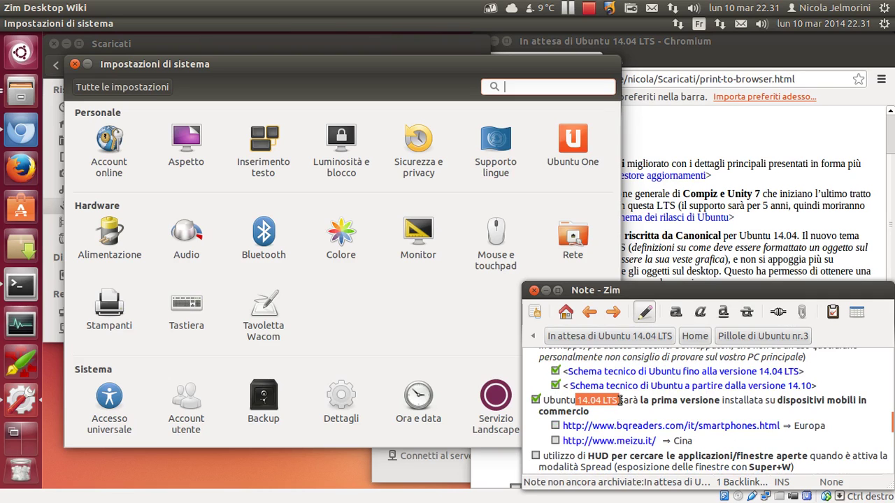
left_click(635, 400)
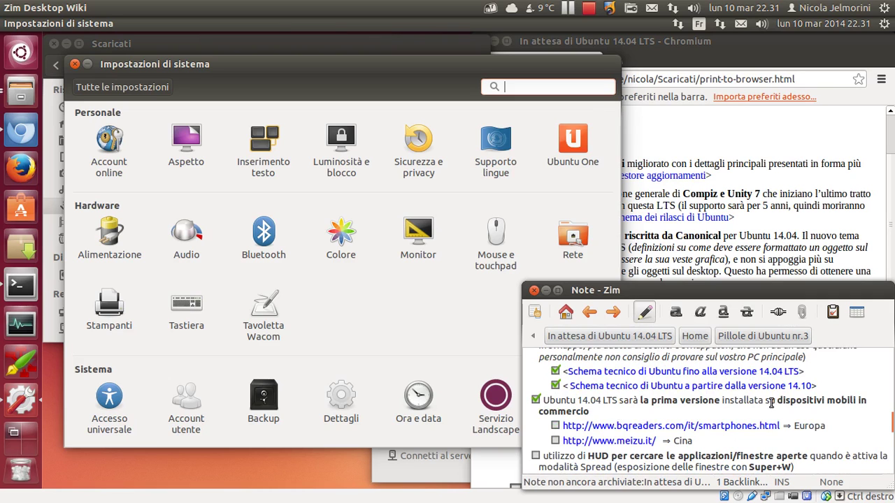
scroll(755, 400, "down", 1)
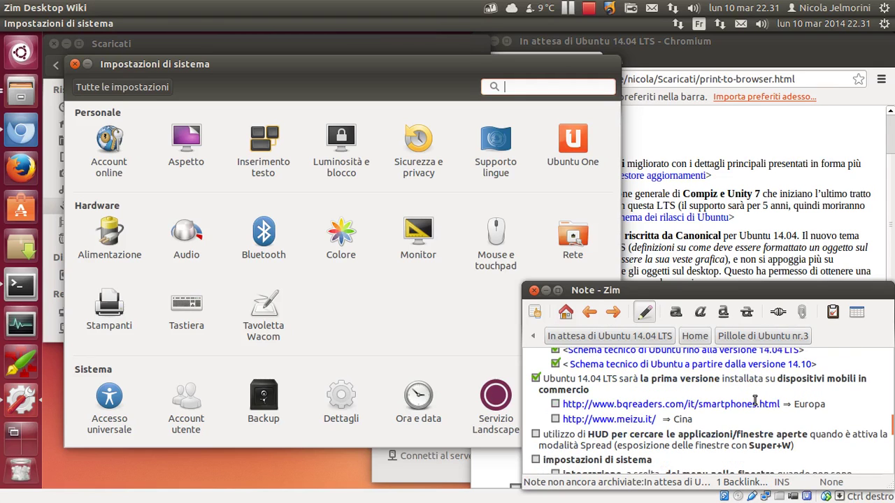
Step: Mark the bqreaders (Europa) and meizu (Cina) website sub-items as completed
left_click_drag(831, 404, 564, 408)
left_click(839, 408)
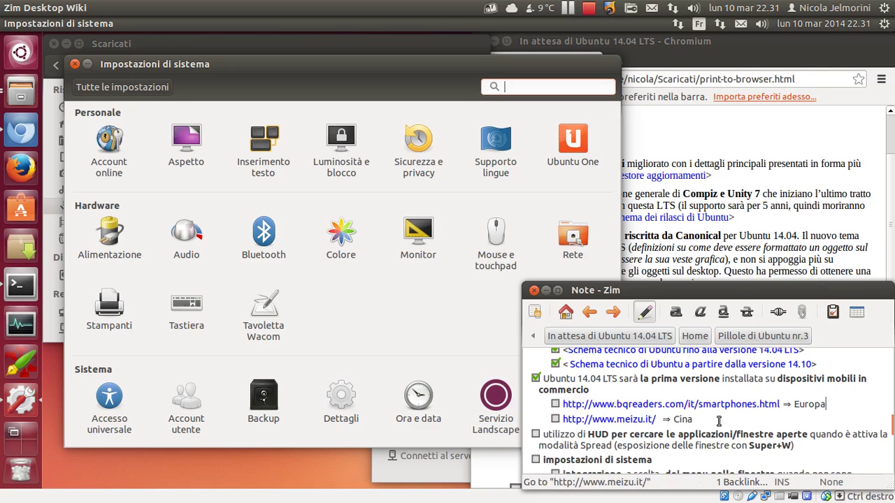
left_click_drag(697, 419, 556, 393)
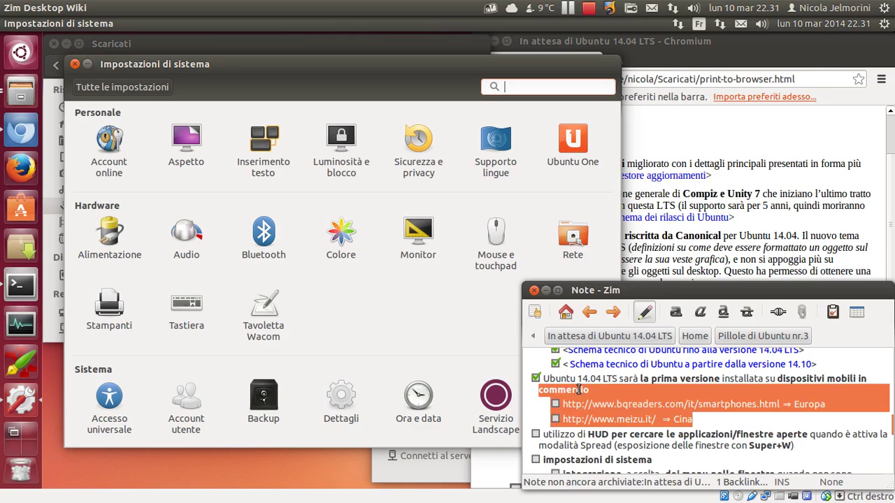
left_click(557, 393)
left_click(556, 403)
left_click(555, 418)
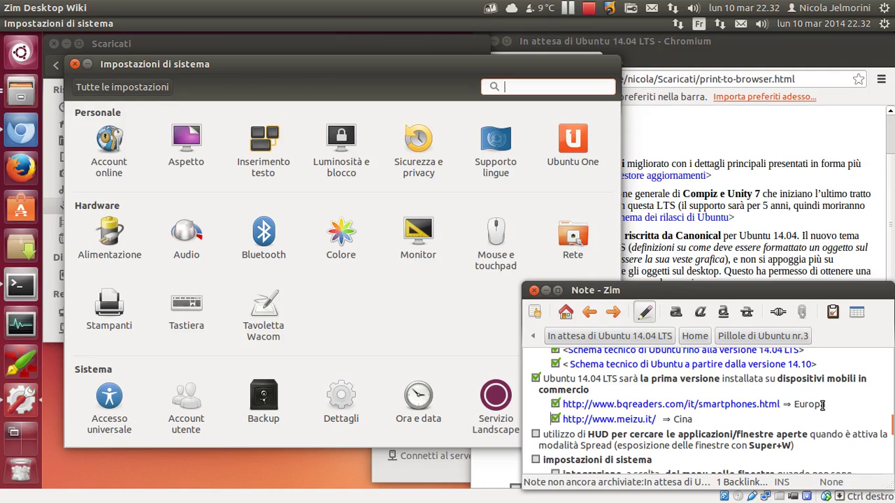
Step: Review the mobile device entries and the upcoming notes on HUD use and system settings
left_click_drag(850, 409, 543, 404)
left_click(708, 422)
left_click_drag(708, 422, 739, 421)
left_click_drag(569, 379, 619, 379)
left_click(626, 380)
scroll(626, 380, "down", 3)
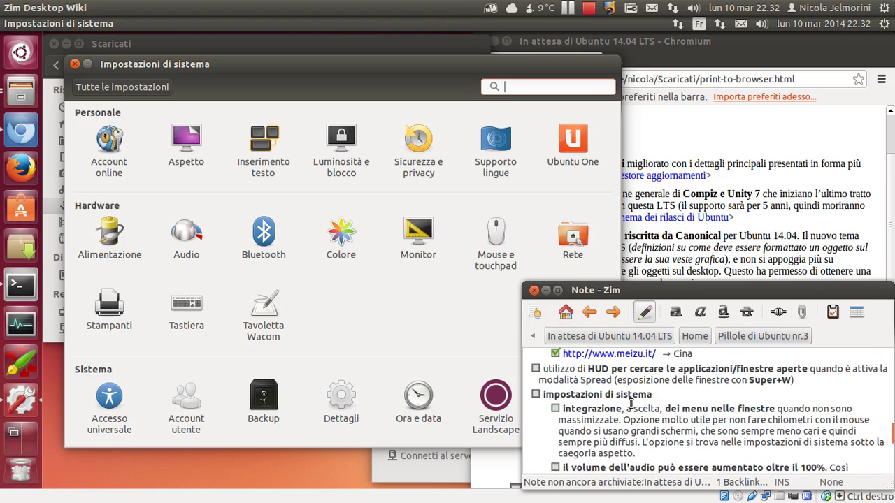
scroll(631, 413, "down", 3)
scroll(631, 413, "up", 2)
scroll(631, 413, "down", 8)
scroll(631, 413, "up", 5)
scroll(632, 412, "down", 6)
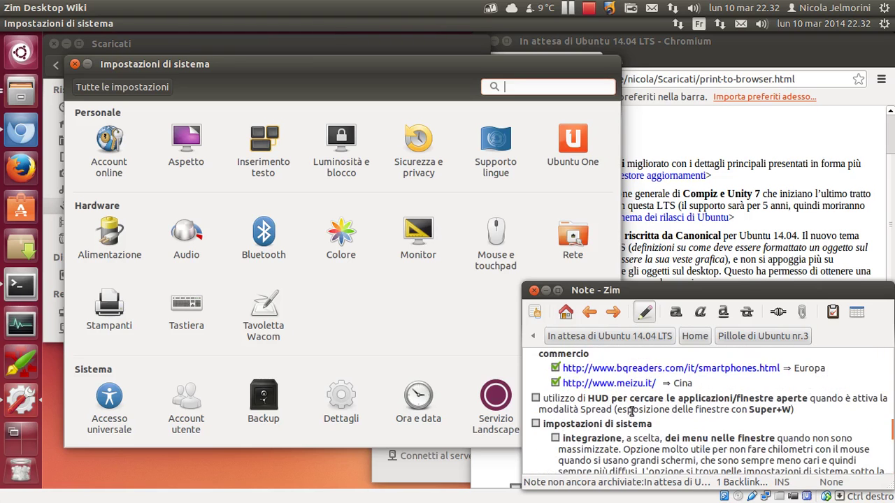
Step: Mark the note about using HUD to search applications and open windows in Spread mode as completed
scroll(655, 431, "down", 1)
scroll(654, 431, "up", 1)
left_click(536, 399)
Step: Switch to the Trusty virtual machine, try the HUD command search over the Impostazioni di sistema window, and dismiss it
left_click(364, 309)
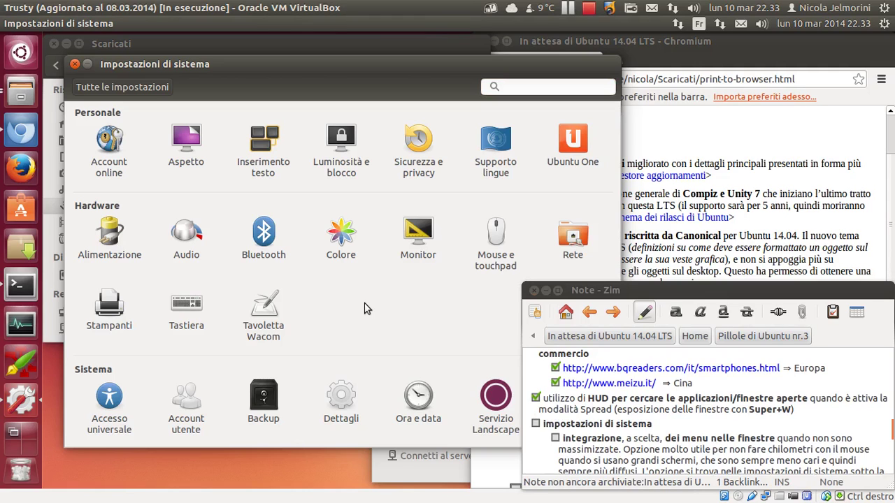
key("Down")
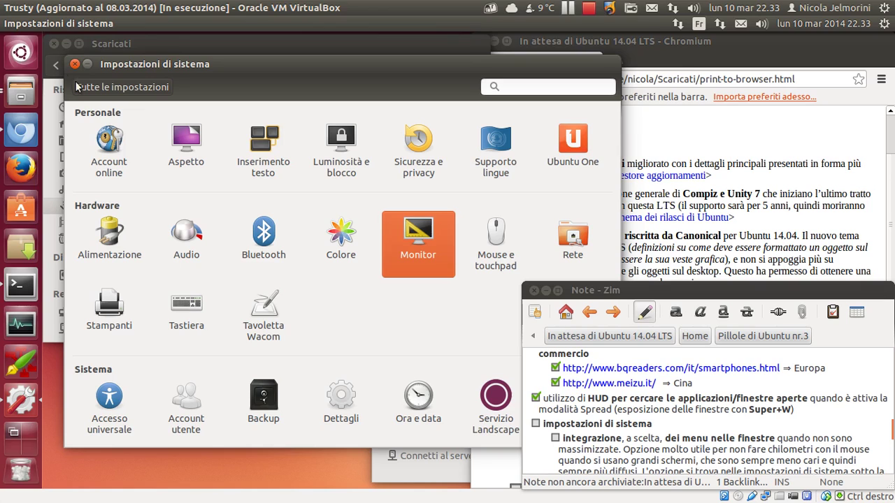
key("alt")
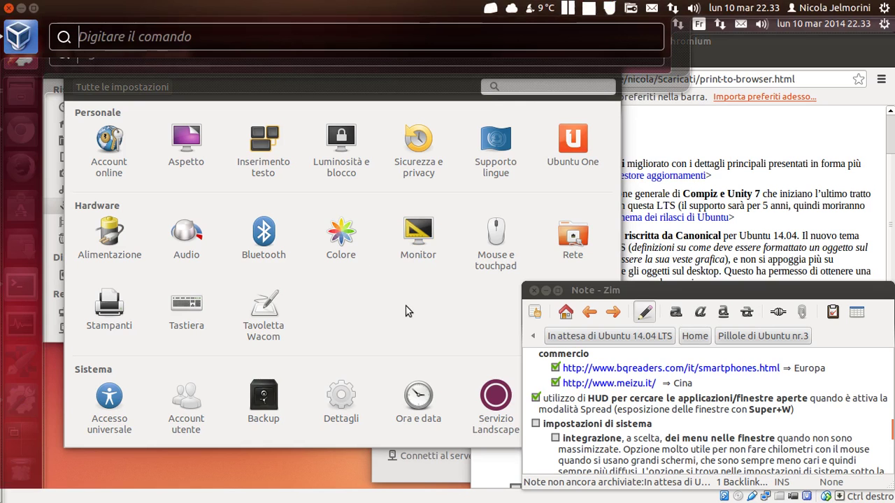
left_click(381, 317)
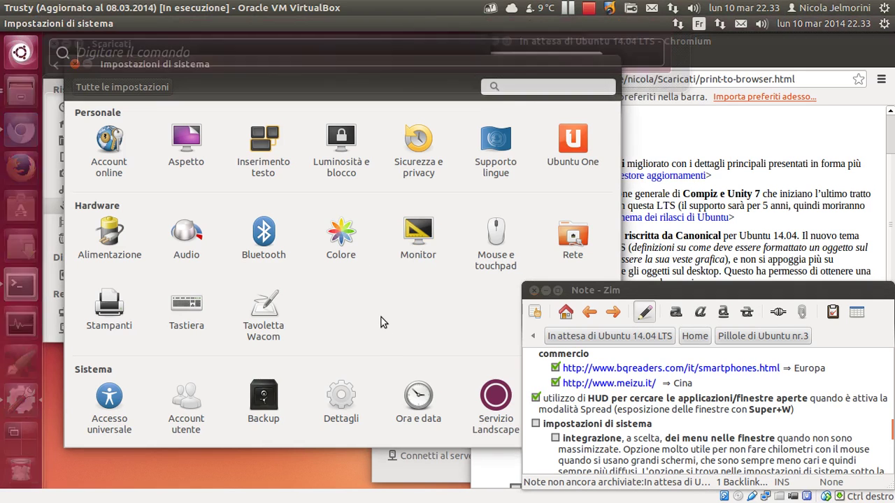
left_click_drag(224, 68, 235, 74)
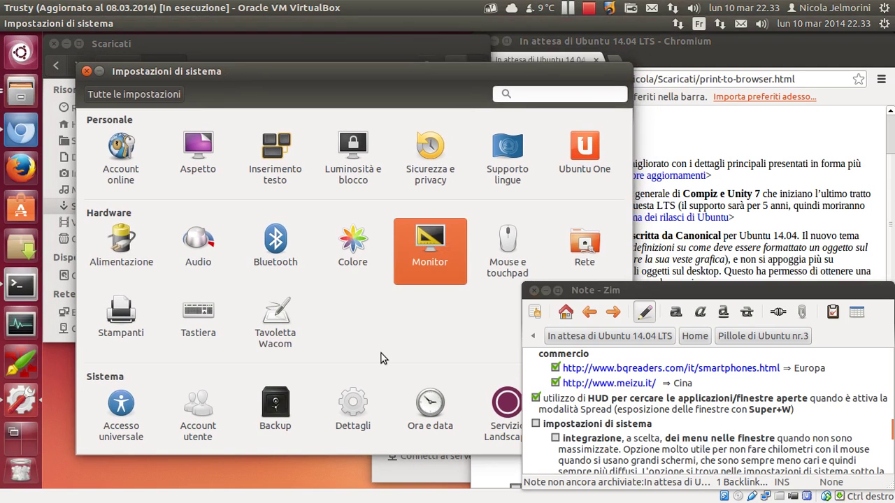
key("alt")
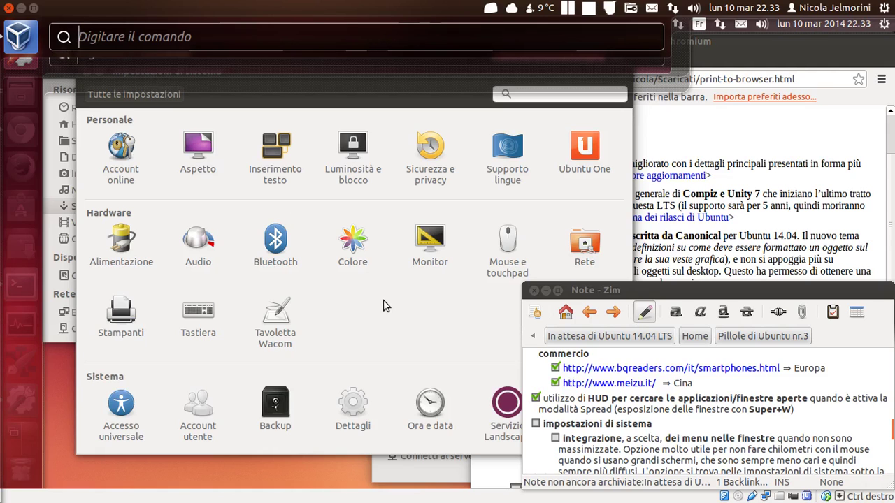
key("alt+Tab")
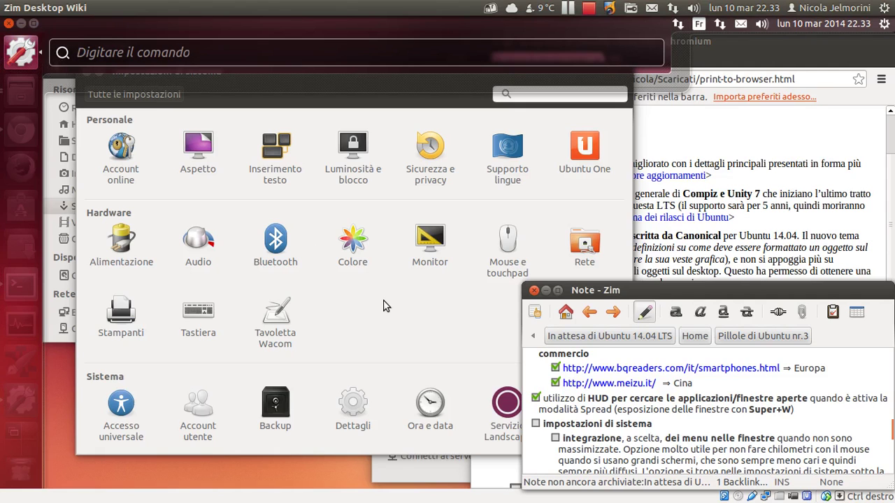
key("Escape")
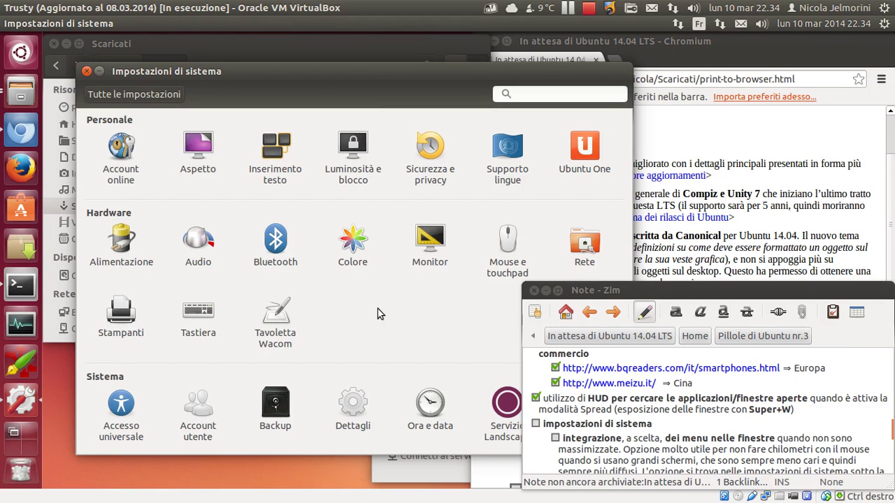
Step: Spread the open windows, minimize the Zim note, filter the spread by "ho" and open the Home window
key("super+w")
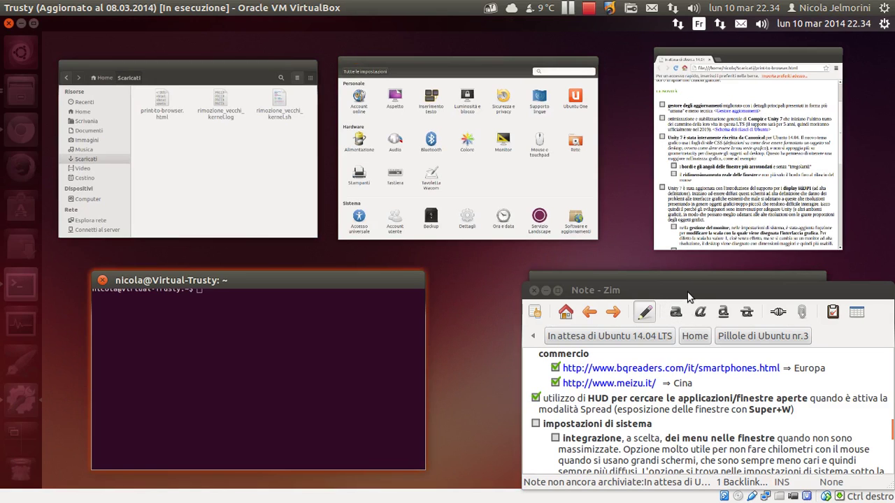
left_click(547, 292)
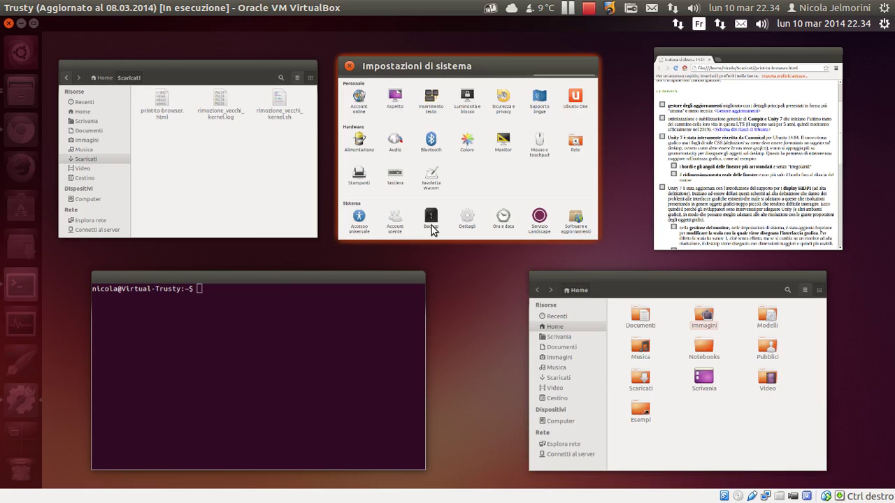
type("ho")
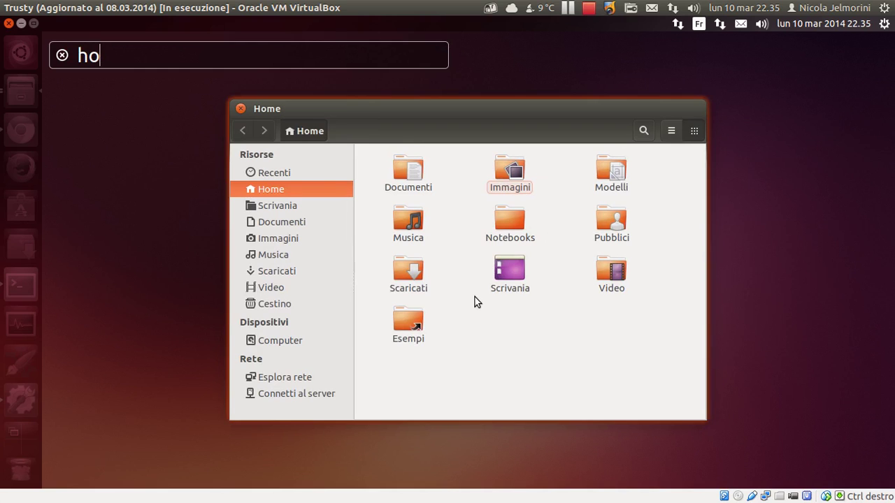
key("Return")
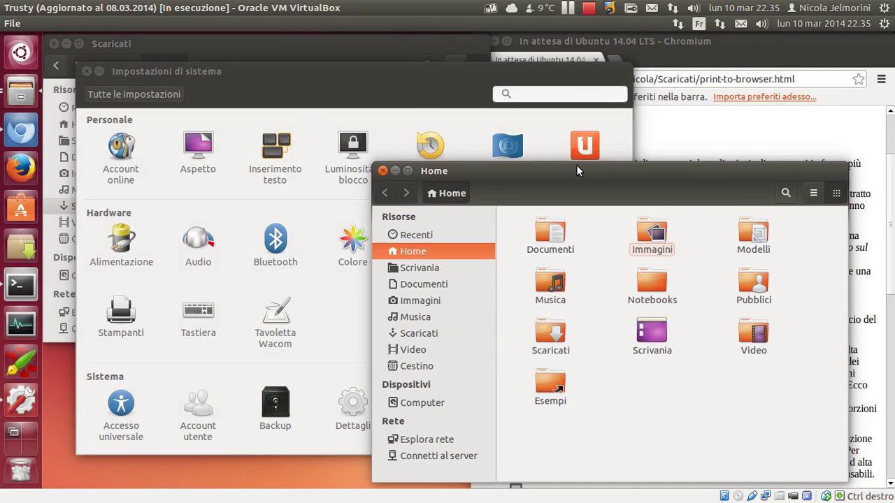
Step: Dismiss the host's Dash, spread the virtual machine's windows and bring Impostazioni di sistema to the front
key("super")
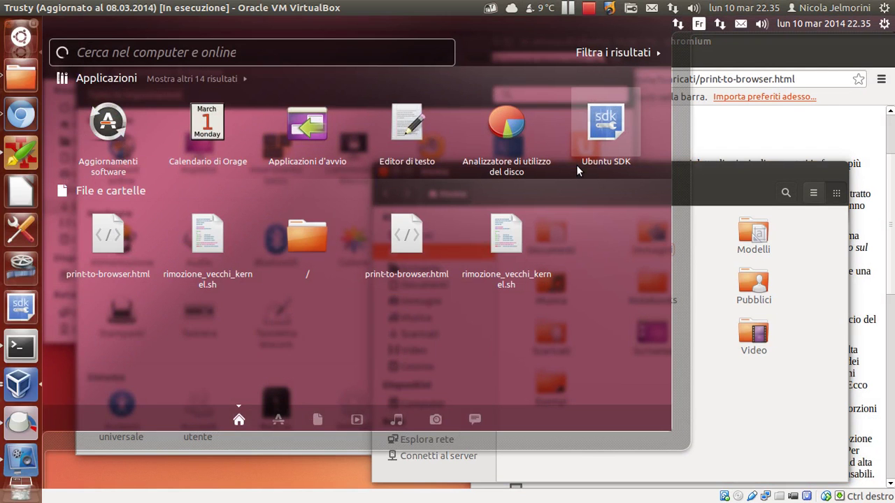
left_click(741, 171)
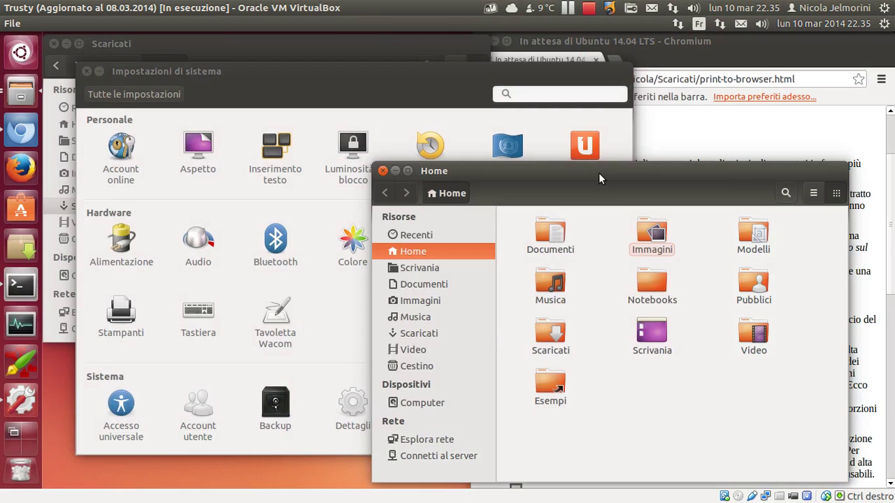
left_click(512, 268)
key("super+w")
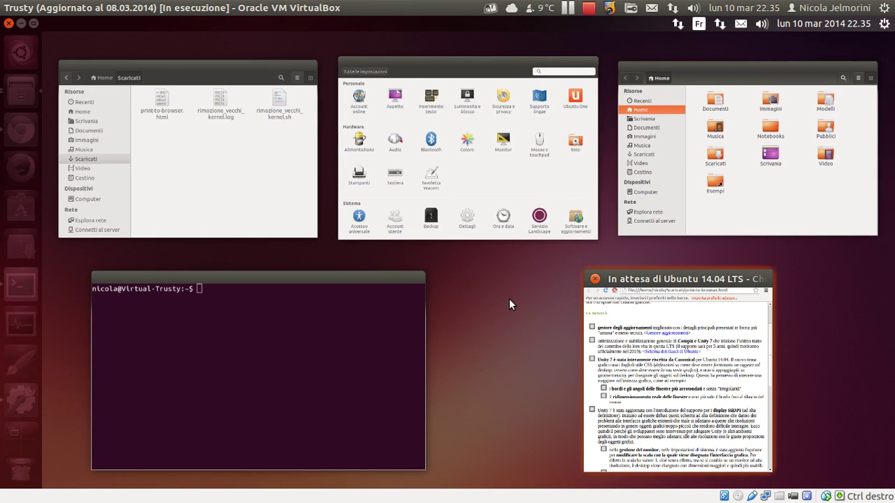
left_click(523, 128)
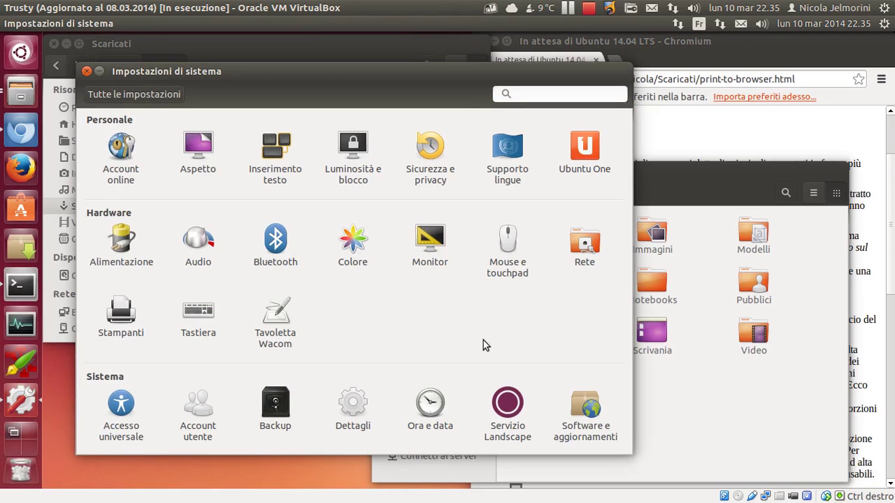
Step: Spread the virtual machine's open windows, filter them by "ub" and open the Chromium window
key("super")
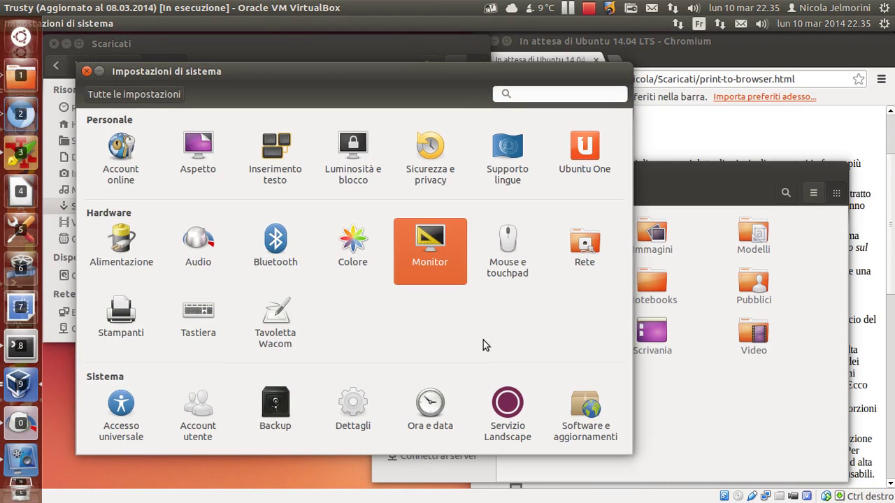
key("super+w")
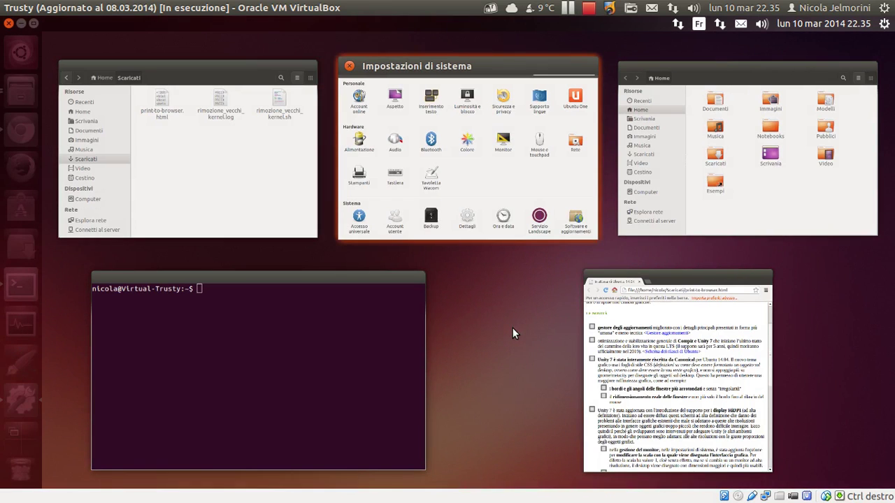
type("ub")
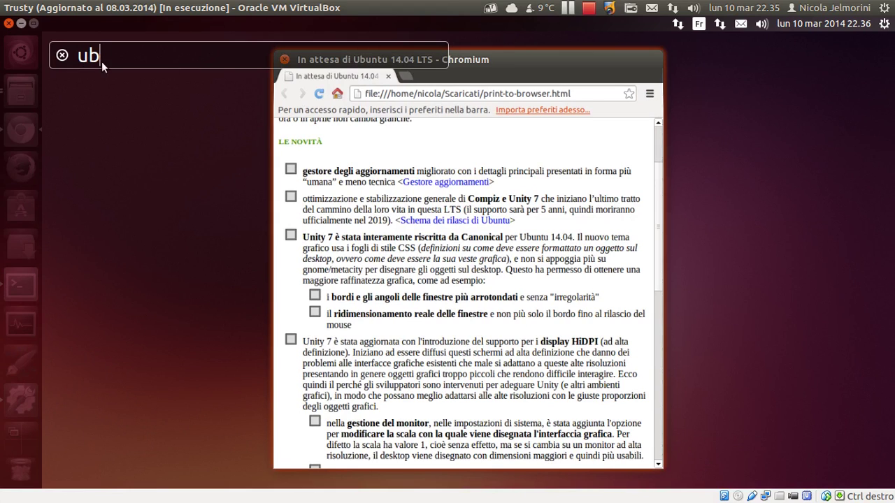
left_click(475, 140)
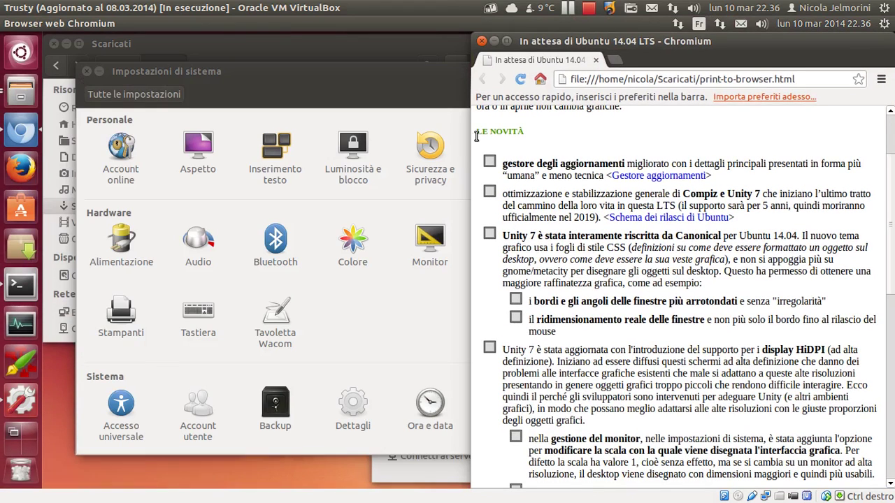
Step: Bring Impostazioni di sistema to the front, spread the windows, filter them by "sc" and open the Scaricati window
left_click(402, 318)
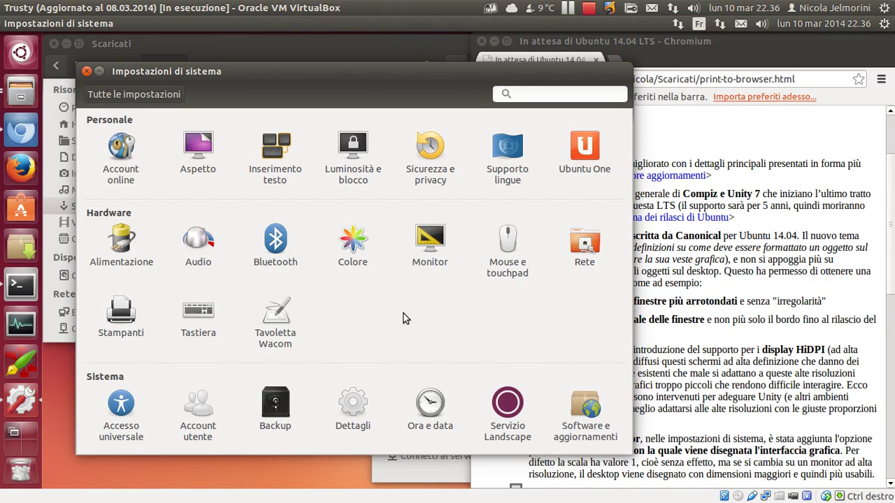
key("super+w")
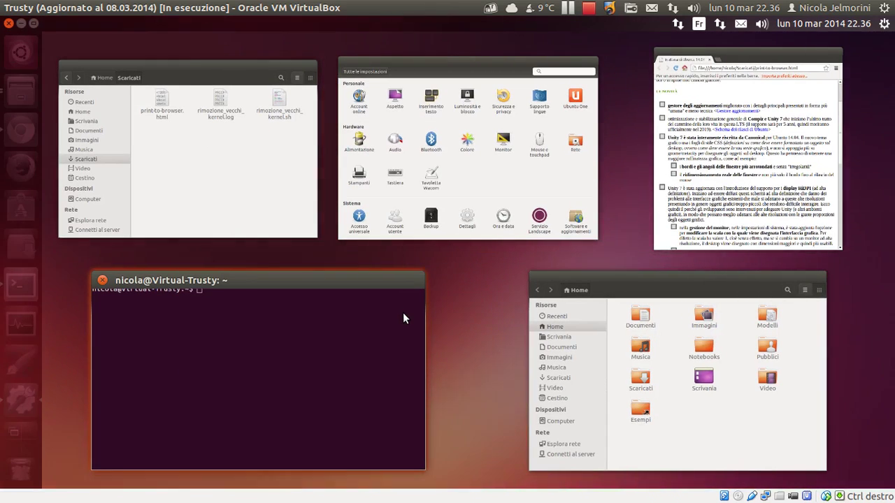
type("sc")
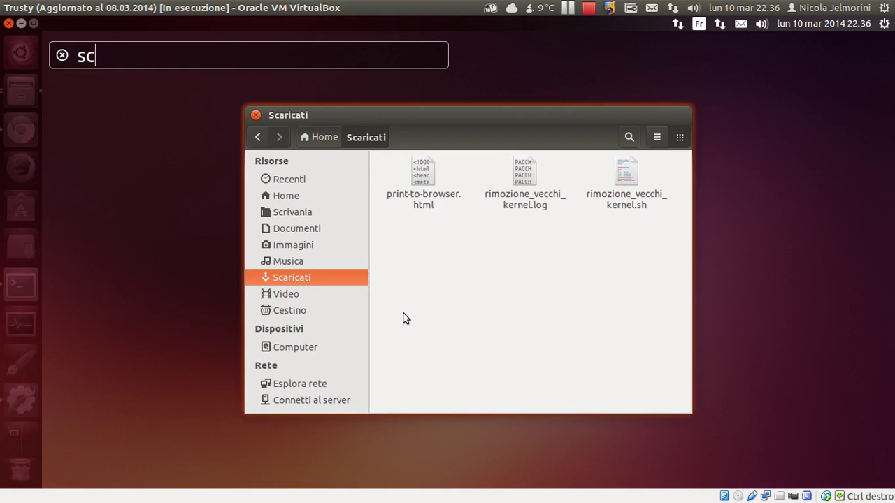
key("Return")
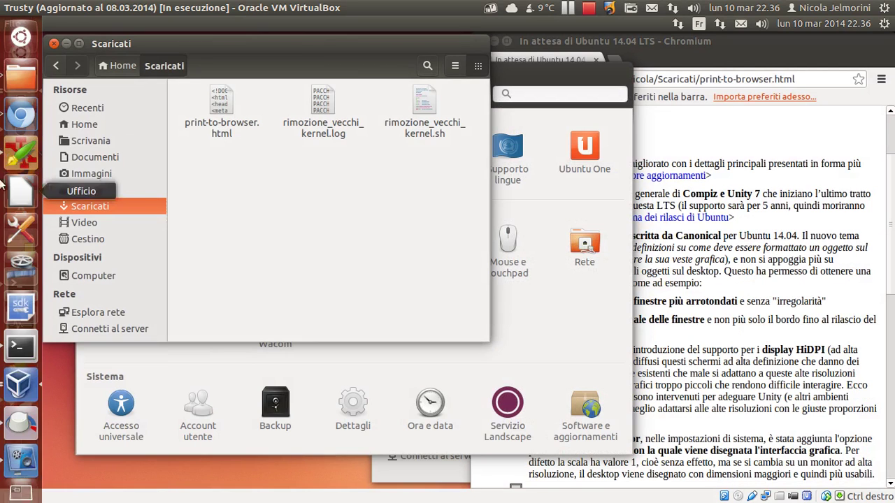
Step: Switch to the Zim note and mark the "impostazioni di sistema" item and its menu integration sub-item as completed
left_click(21, 151)
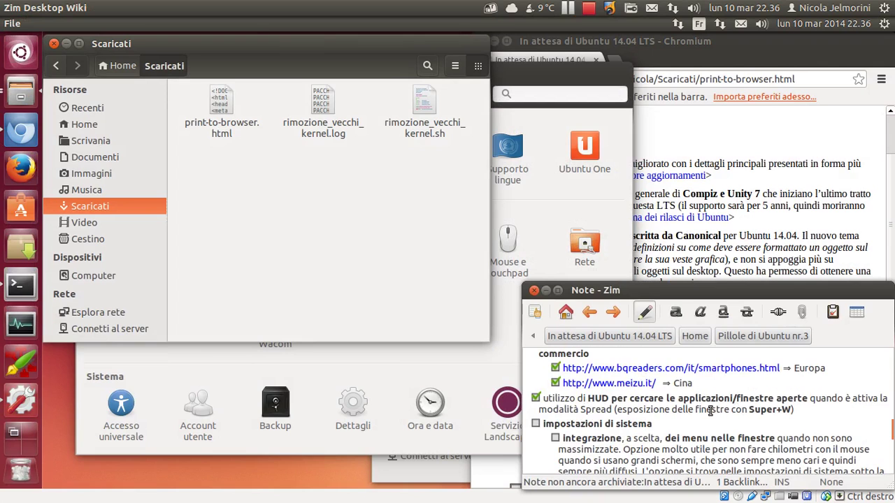
scroll(711, 411, "down", 3)
left_click(536, 381)
scroll(657, 388, "down", 1)
scroll(580, 389, "up", 1)
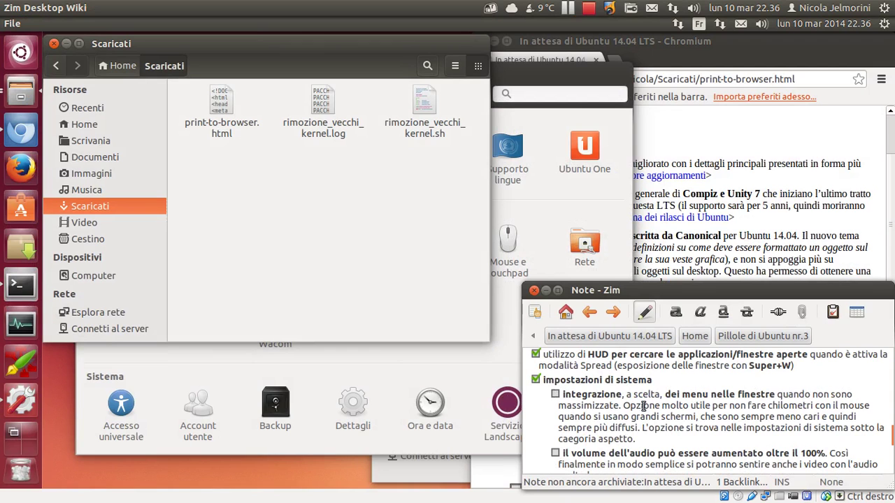
scroll(644, 405, "down", 3)
scroll(654, 404, "up", 3)
left_click(556, 395)
Step: Move the Scaricati window down over Impostazioni di sistema and browse its File to Aiuto menus in the top bar
left_click_drag(276, 52, 299, 67)
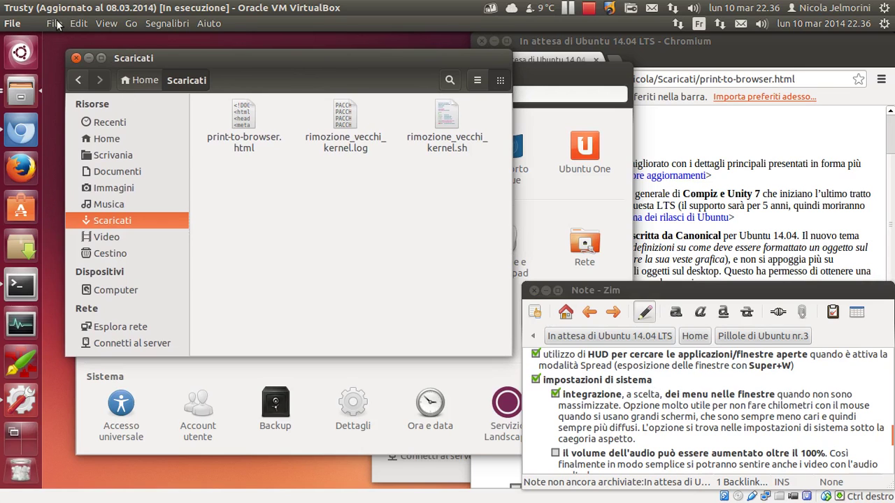
left_click(60, 23)
mouse_move(208, 23)
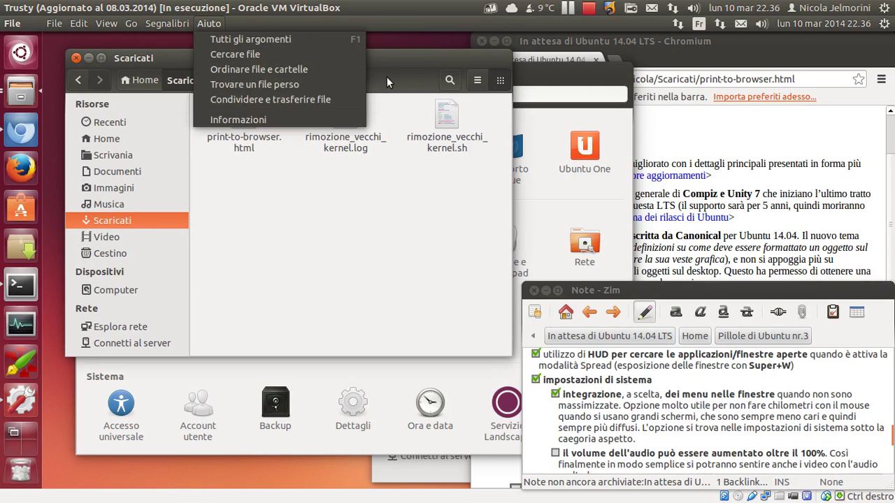
left_click(429, 54)
left_click_drag(449, 79, 452, 81)
left_click_drag(469, 46, 414, 188)
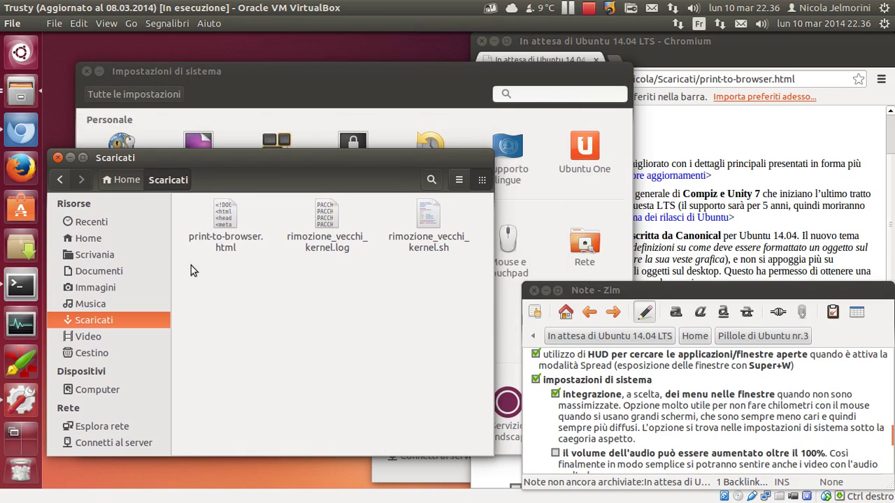
left_click(55, 25)
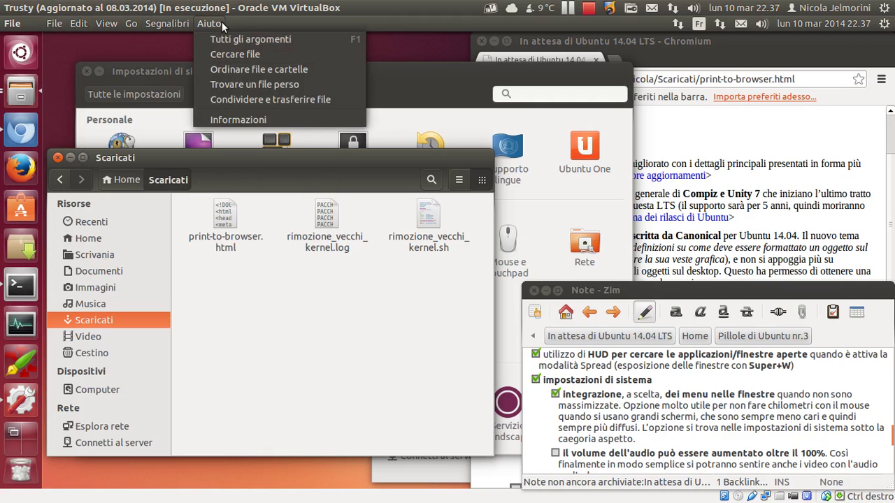
left_click(265, 159)
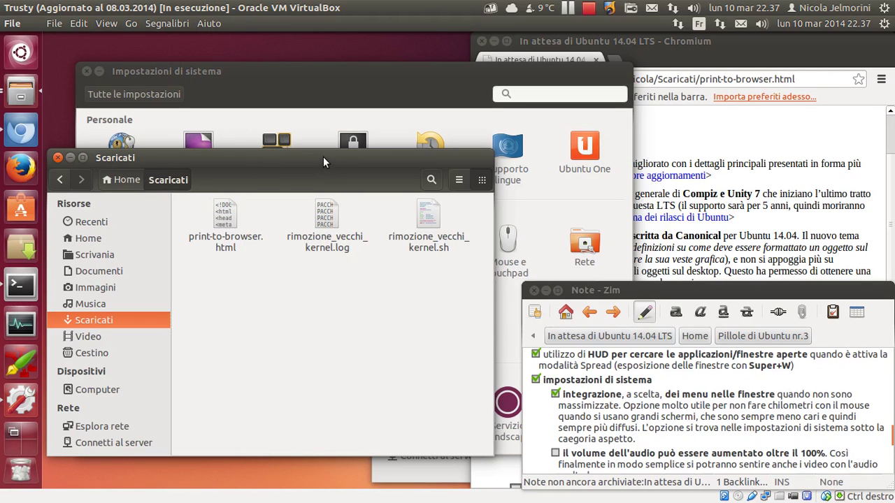
Step: Shift the Scaricati window slightly lower and view its Segnalibri menu in the top bar, leaving it without choosing a command
left_click_drag(323, 157, 327, 177)
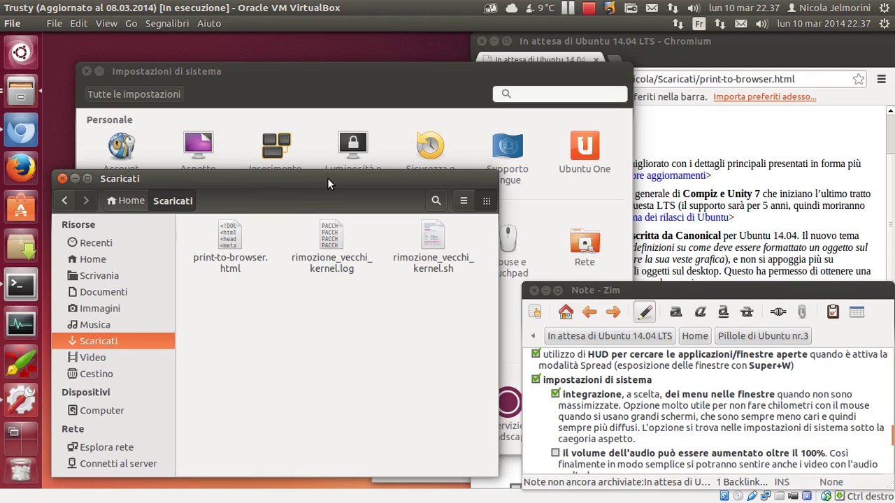
left_click_drag(328, 180, 331, 185)
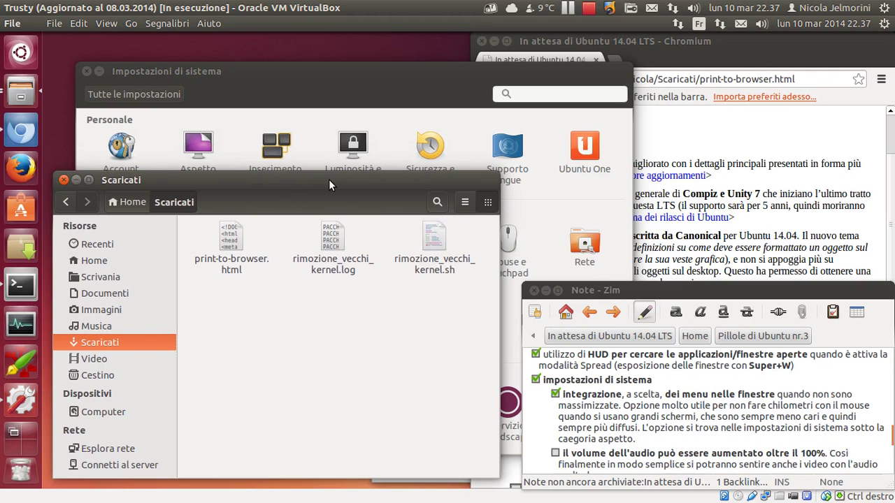
left_click_drag(331, 185, 326, 190)
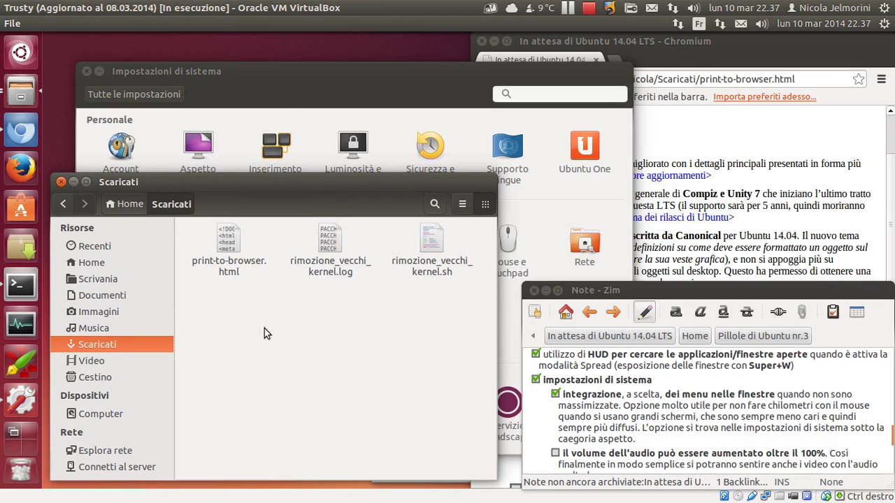
left_click(169, 24)
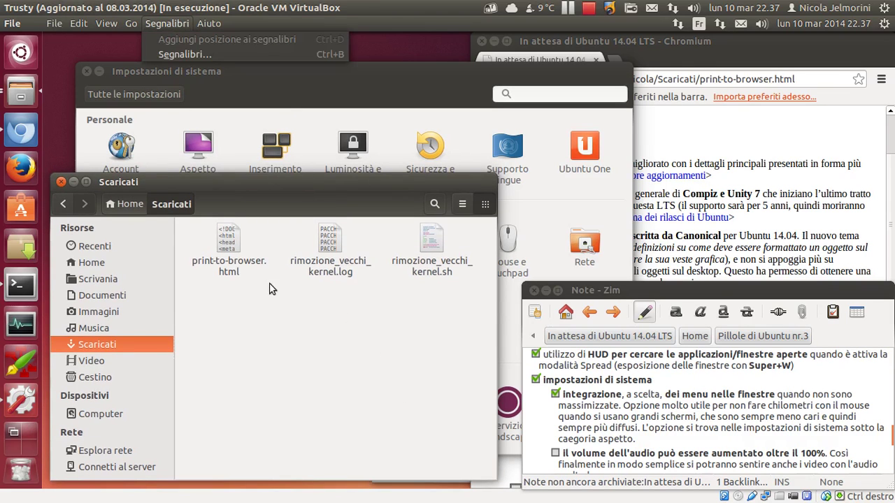
left_click(286, 305)
Step: In the Comportamento settings of Aspetto, set the Application Menu to "In window title bars"
left_click(347, 73)
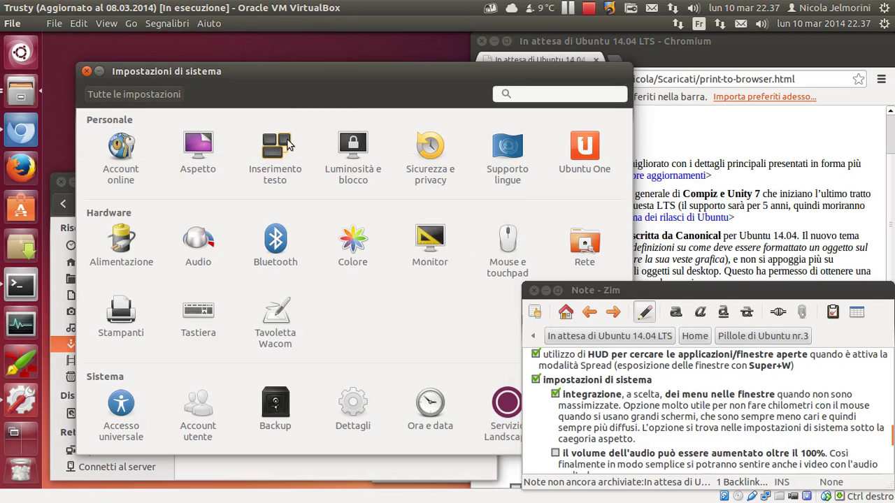
left_click(198, 149)
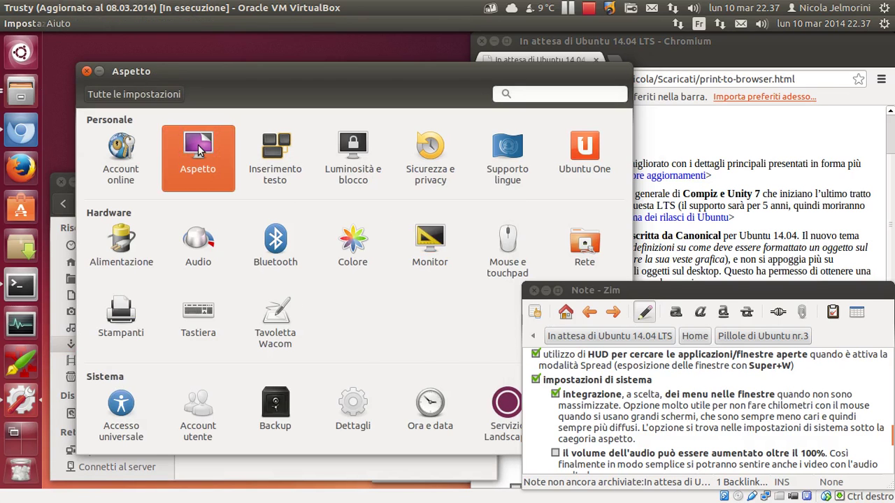
left_click(193, 131)
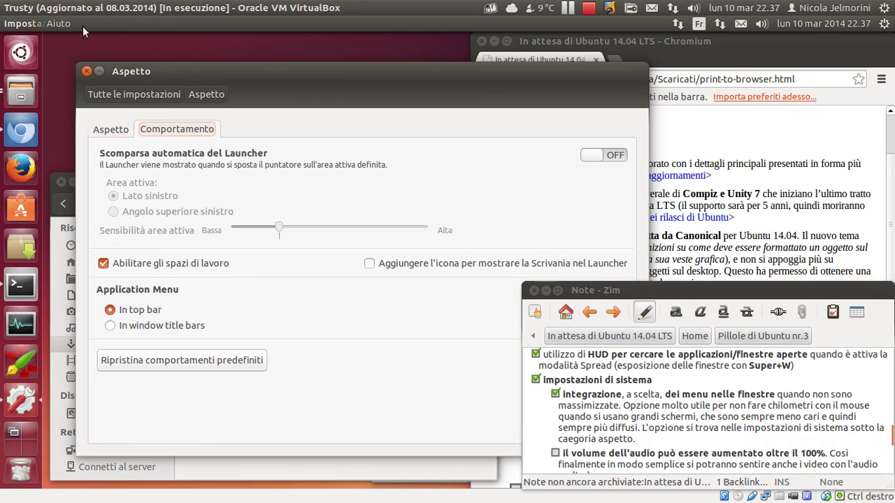
left_click(58, 24)
left_click(57, 25)
left_click(58, 25)
left_click(47, 26)
left_click(110, 327)
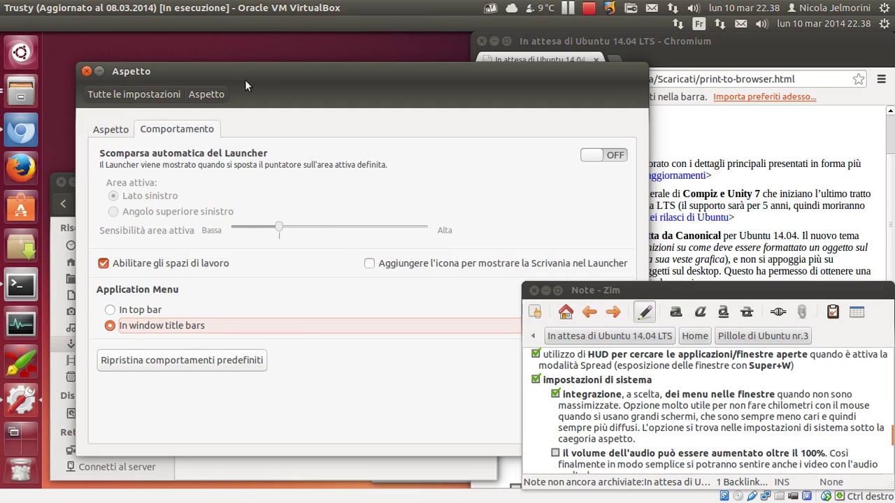
Step: Move the Aspetto window slightly higher and examine its Aiuto menu within the window's own title bar
mouse_move(240, 83)
left_mouse_down()
mouse_move(243, 66)
mouse_move(244, 74)
left_mouse_up()
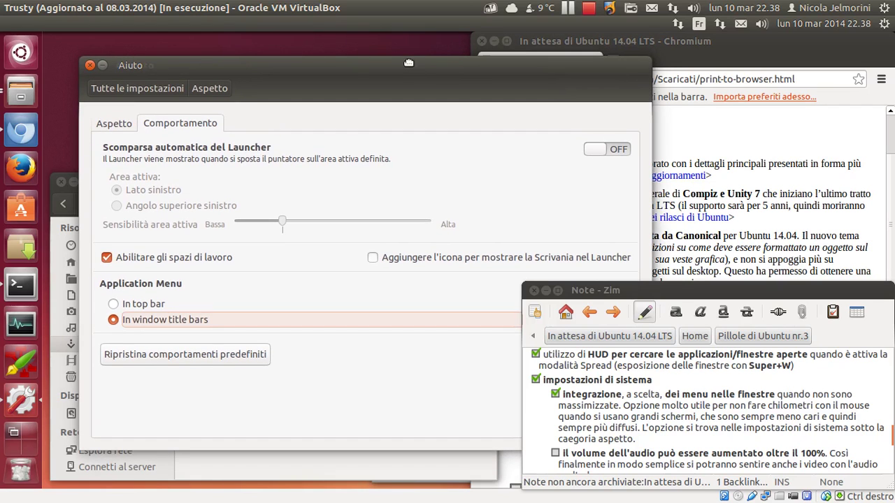
left_click_drag(417, 63, 409, 56)
left_click(133, 53)
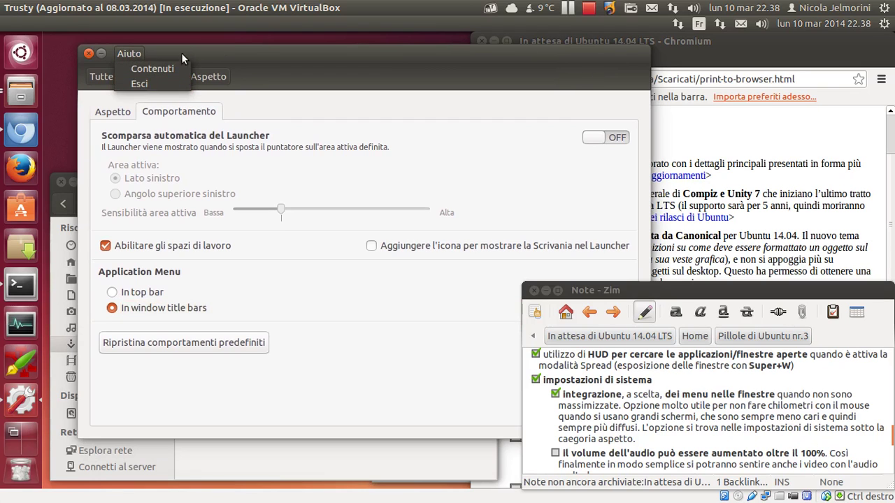
left_click(225, 56)
left_click(132, 48)
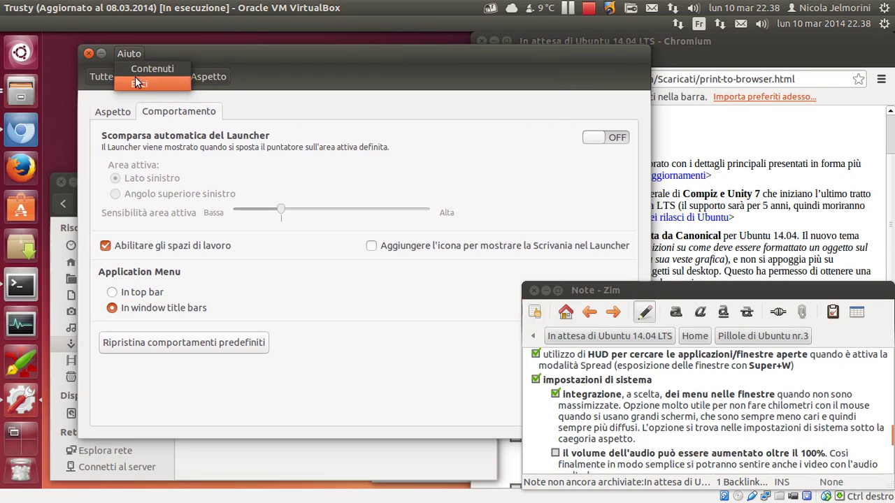
left_click(163, 308)
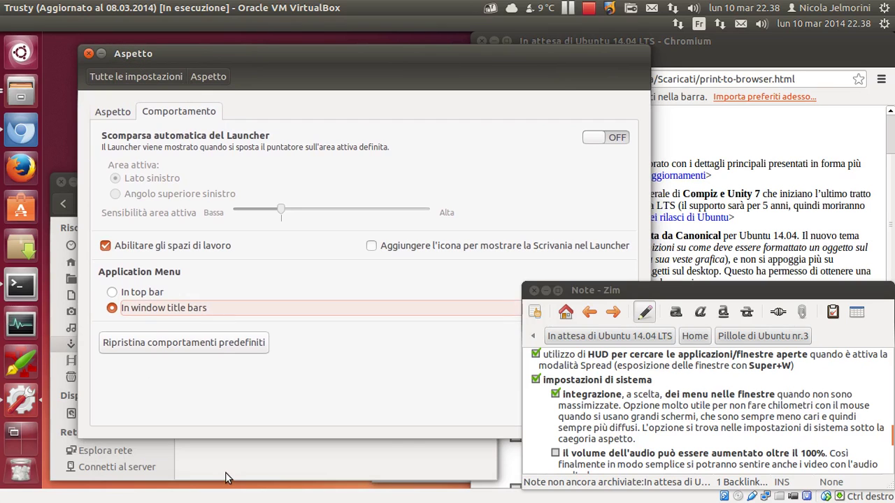
Step: Bring the Scaricati window forward, move it slightly higher and browse its menus integrated in the window title bar
left_click(225, 481)
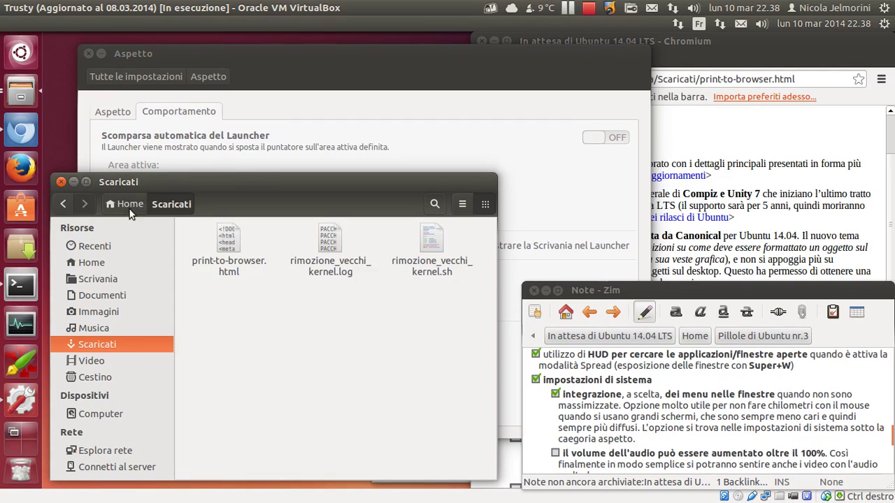
left_click(103, 182)
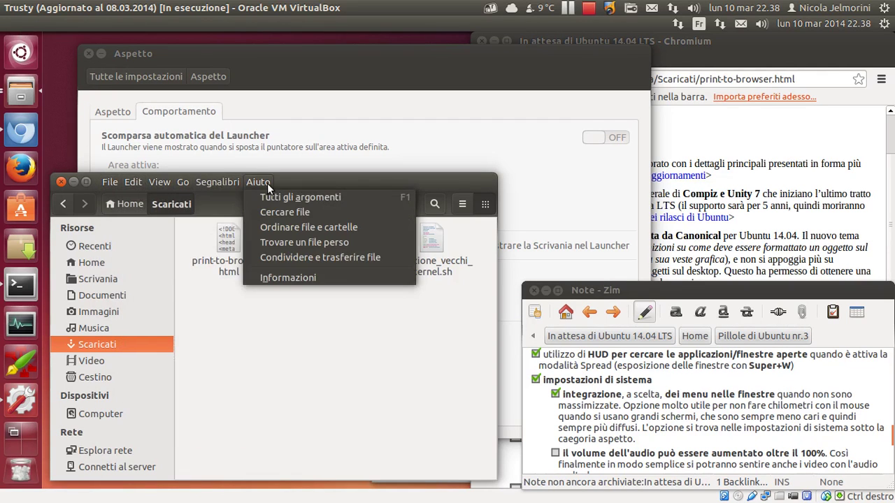
mouse_move(158, 183)
left_click(391, 184)
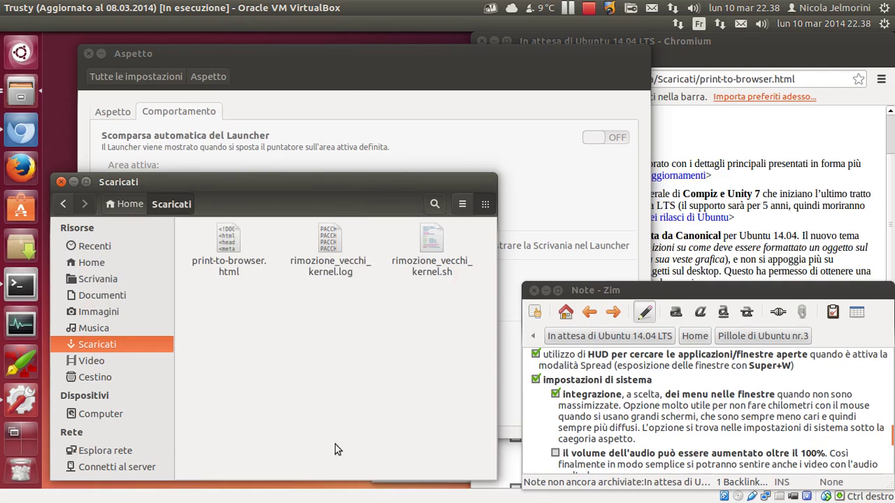
left_click_drag(204, 174, 236, 162)
left_click(213, 161)
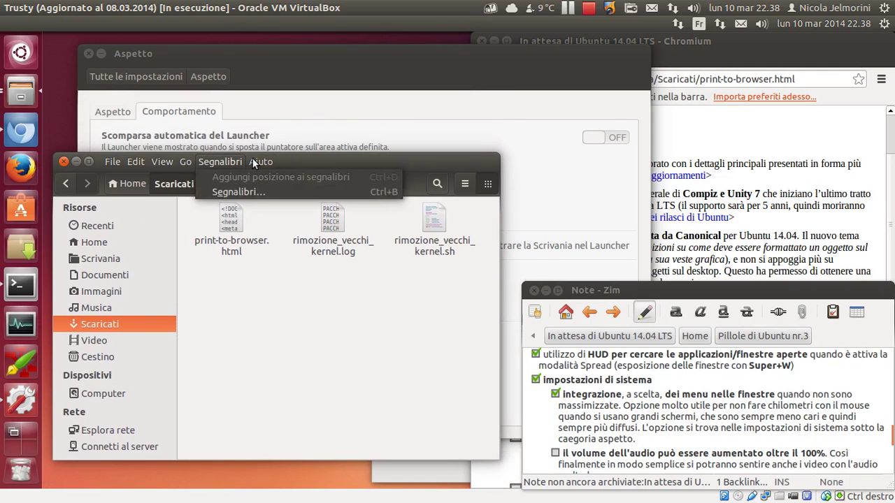
mouse_move(111, 161)
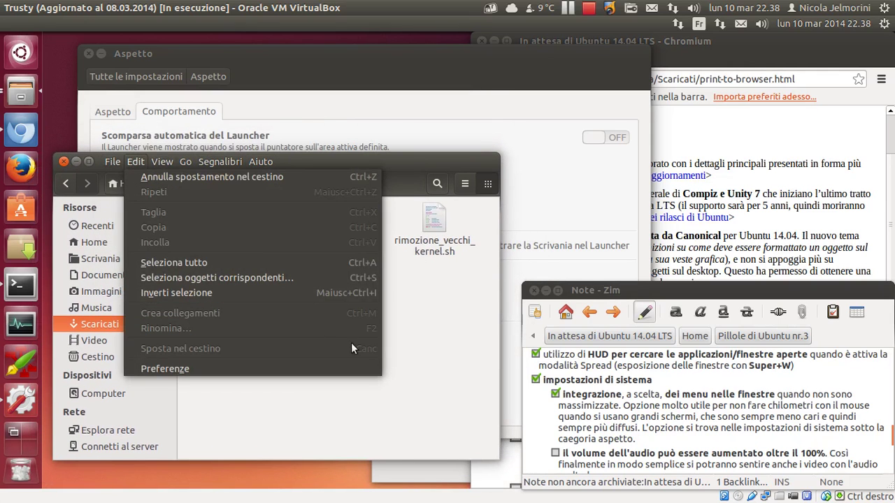
key("Escape")
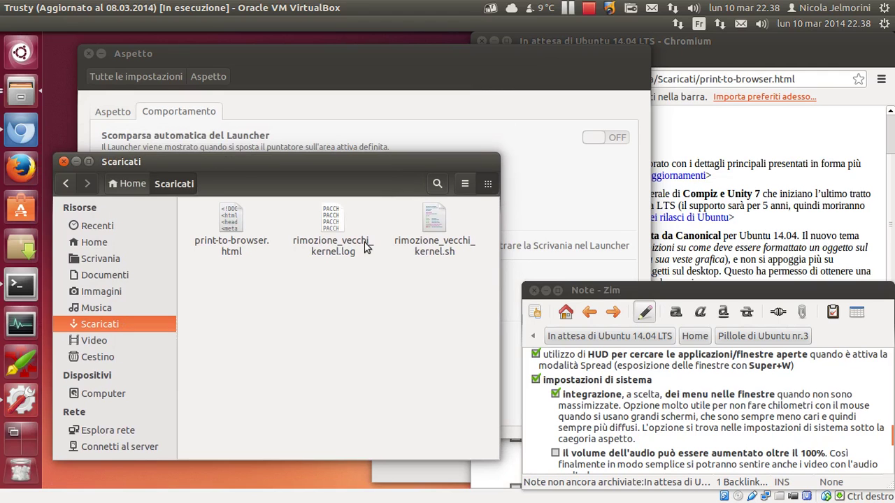
Step: Mark the Zim note about raising the audio volume beyond 100% as completed
scroll(645, 417, "down", 1)
scroll(645, 416, "down", 2)
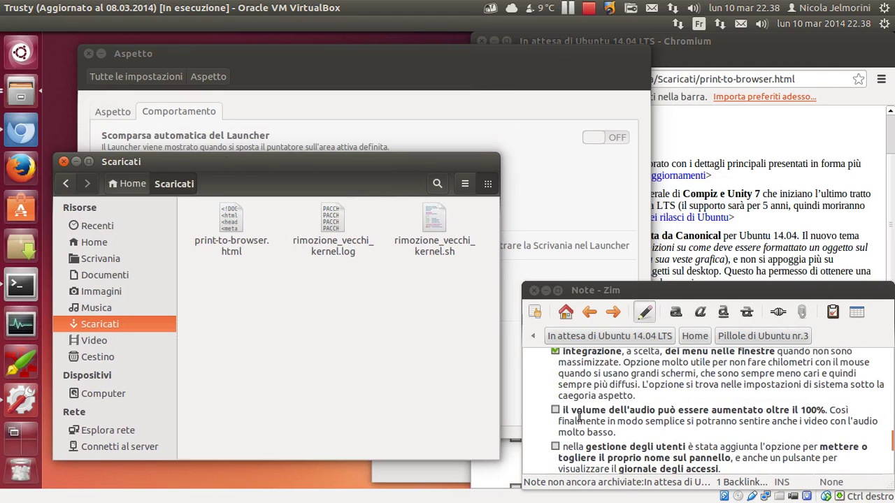
scroll(580, 416, "up", 2)
left_click(556, 432)
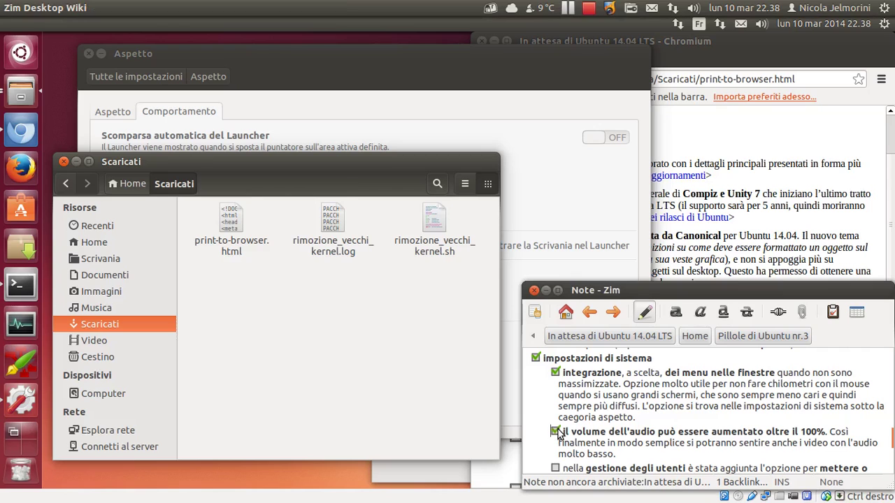
Step: Bring the Aspetto window forward, return to all system settings and open the Audio settings
left_click(233, 95)
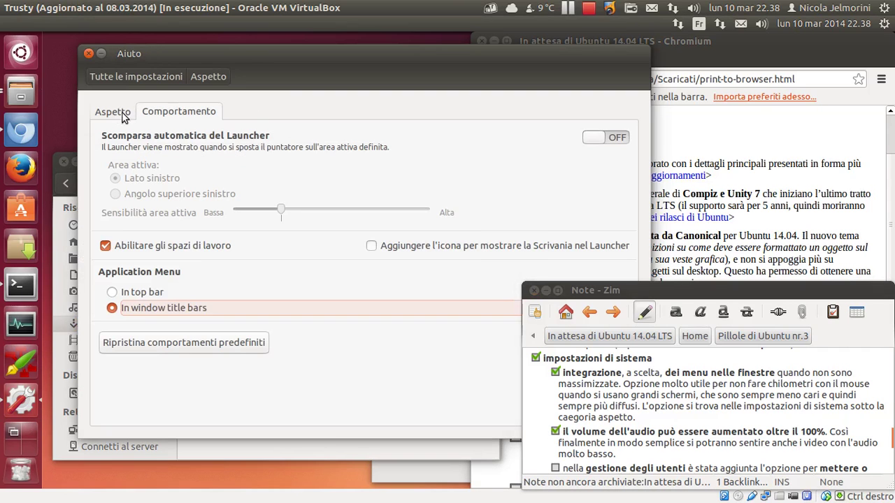
left_click(113, 78)
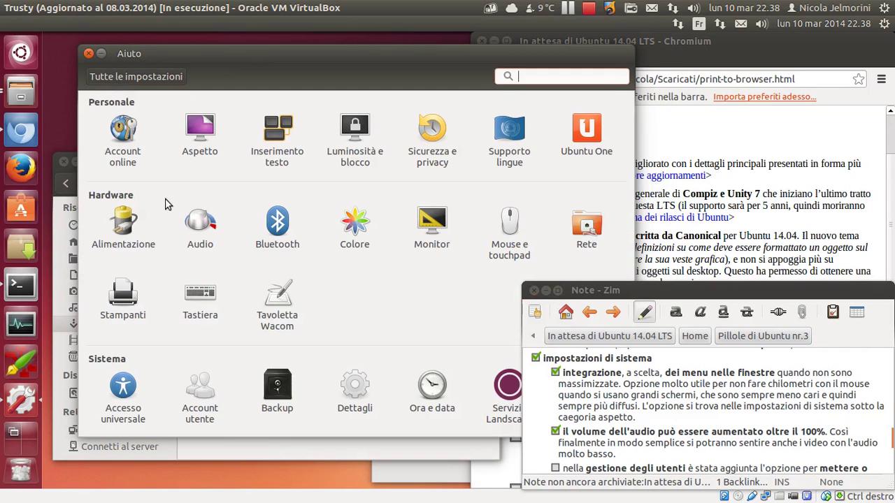
left_click(205, 225)
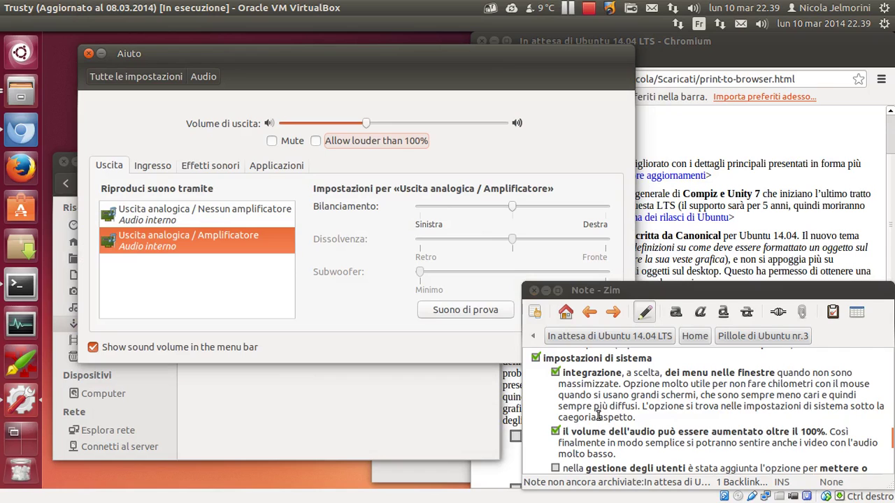
scroll(612, 405, "down", 1)
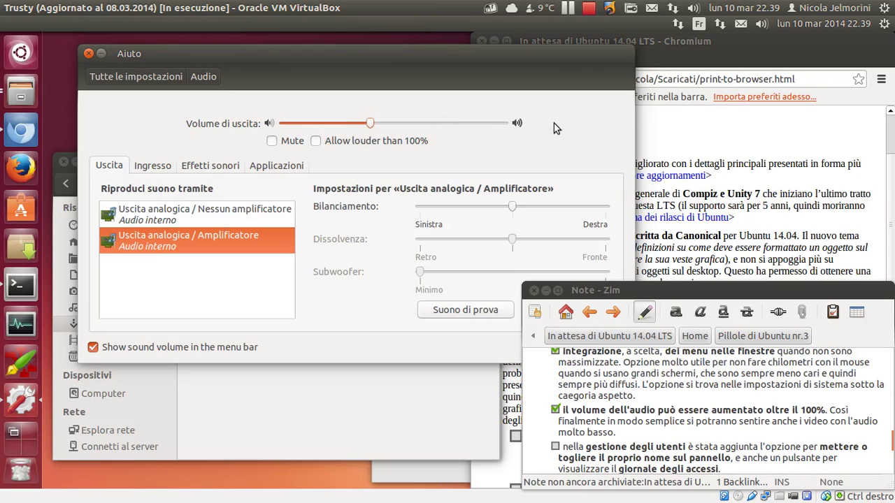
Step: Try several output volume levels in the Audio settings, briefly turning "Allow louder than 100%" on and off
left_click_drag(374, 127, 395, 127)
left_click(317, 143)
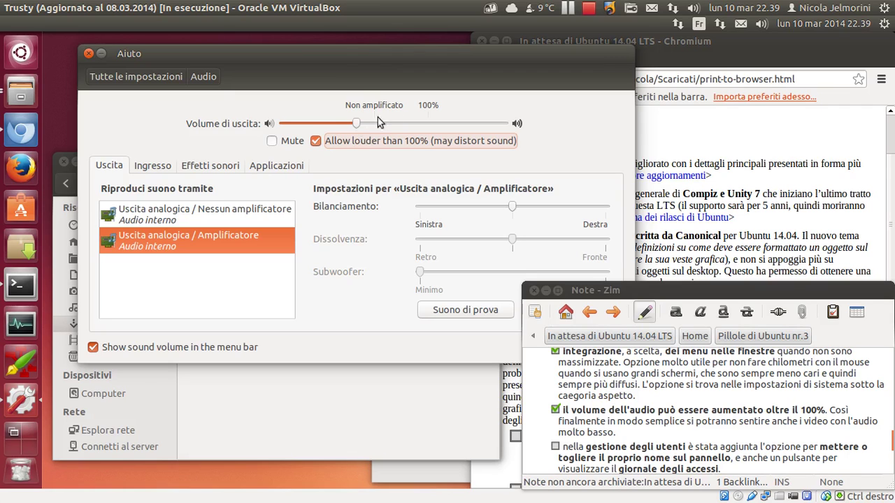
left_click(316, 142)
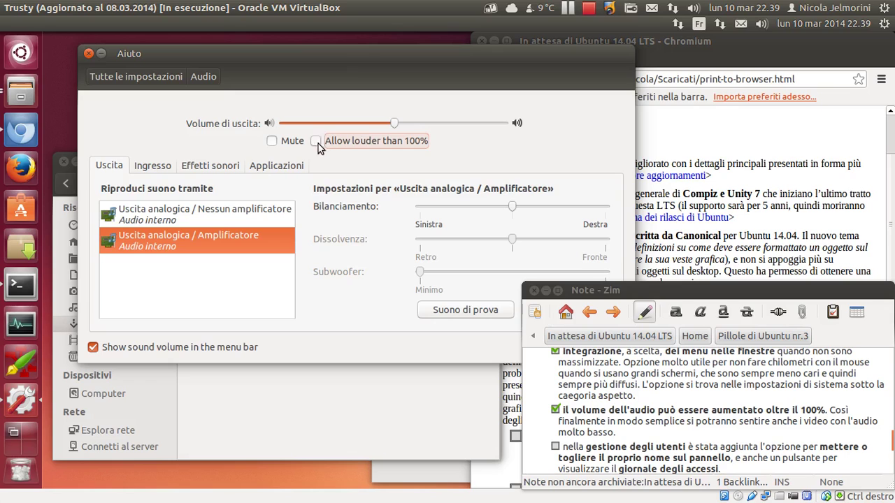
left_click_drag(394, 125, 481, 123)
left_click(389, 124)
Step: Enable "Allow louder than 100%", raise the output volume nearly to its maximum and lower it to just above the 100% mark
left_click(317, 142)
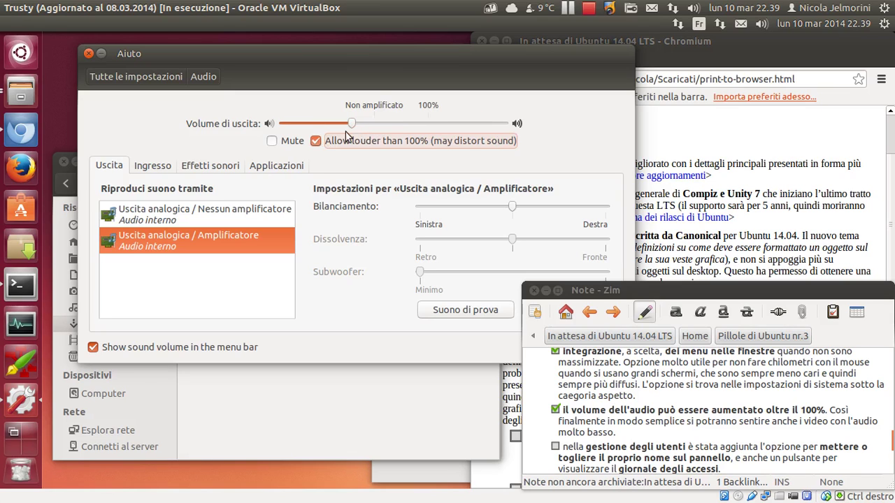
left_click(352, 123)
left_click_drag(380, 123, 486, 133)
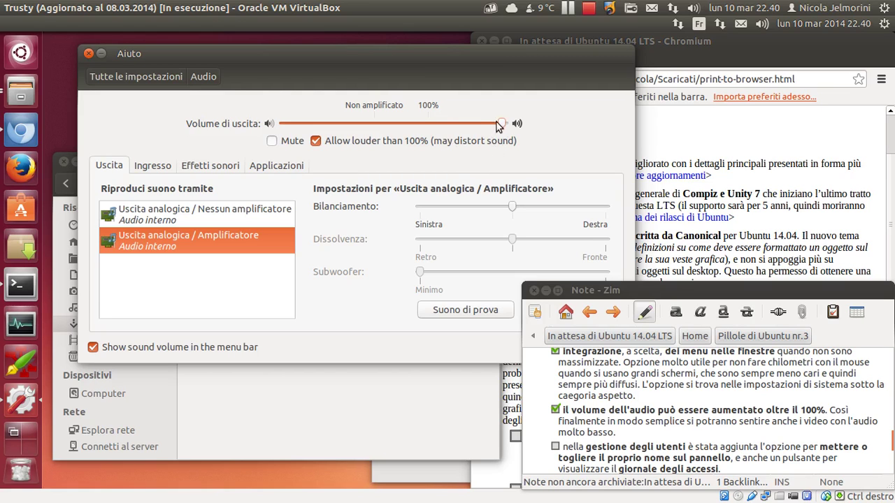
left_click_drag(501, 124, 435, 124)
Step: Raise the output volume again, lower it to the "Non amplificato" mark and turn off "Allow louder than 100%"
scroll(663, 388, "down", 1)
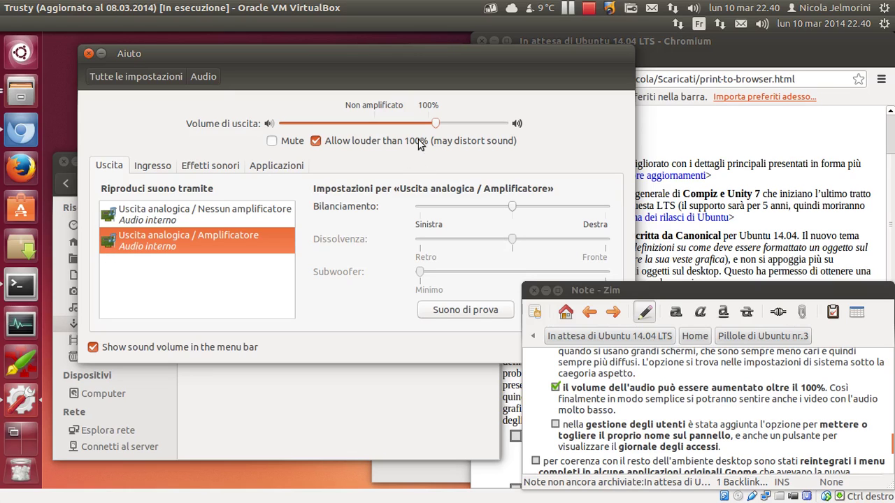
left_click_drag(437, 125, 483, 131)
left_click_drag(484, 131, 375, 126)
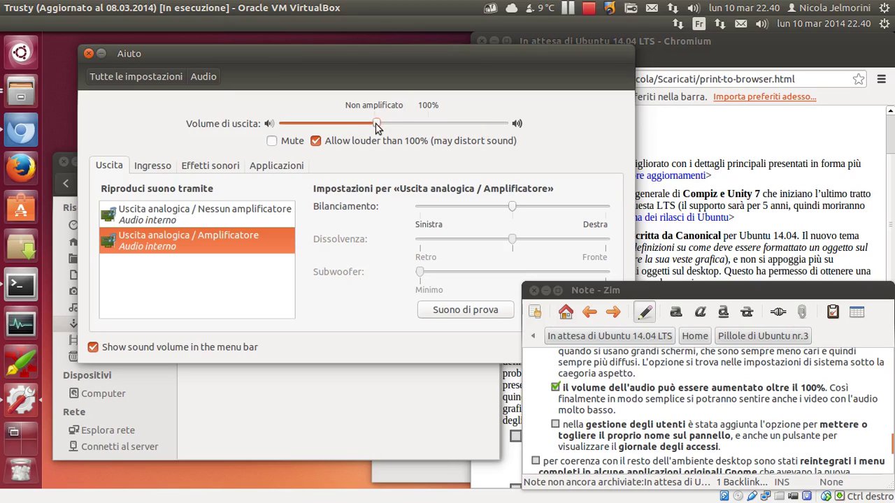
left_click(316, 142)
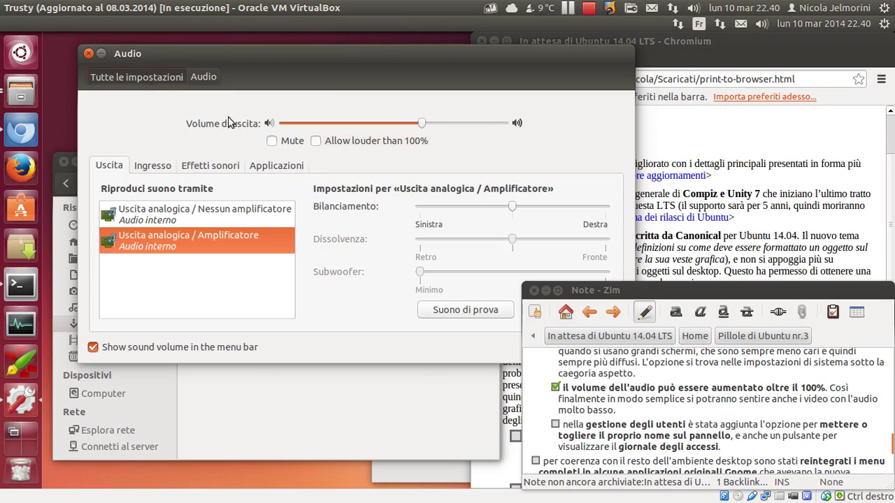
Step: Return to all system settings and mark the Zim note about user management as completed
left_click(150, 77)
scroll(674, 453, "down", 2)
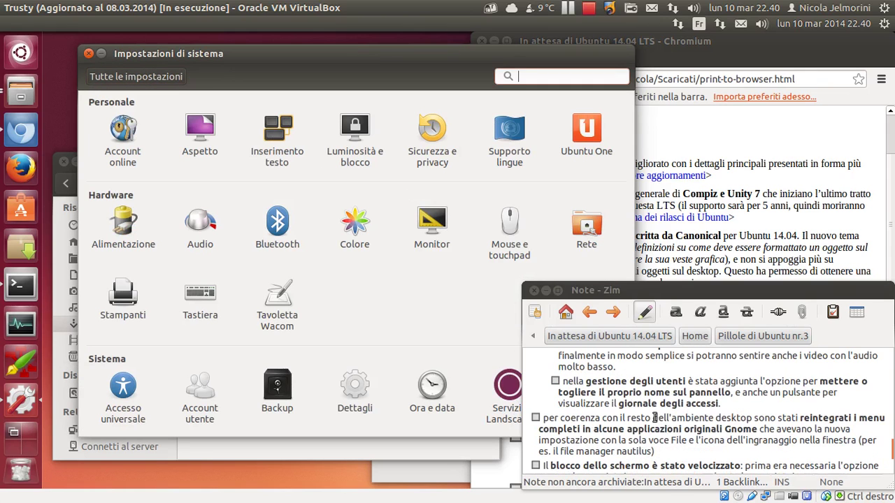
left_click(556, 382)
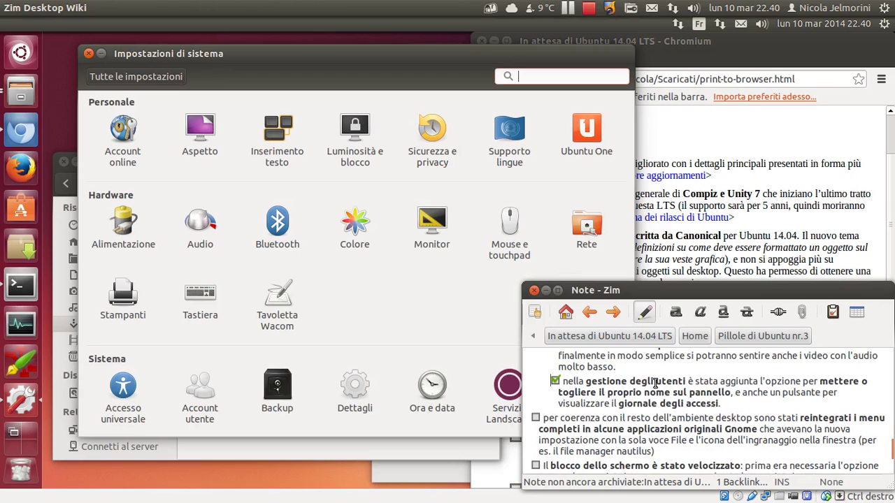
Step: Bring Impostazioni di sistema back into focus and open the Account utente settings
scroll(656, 383, "down", 1)
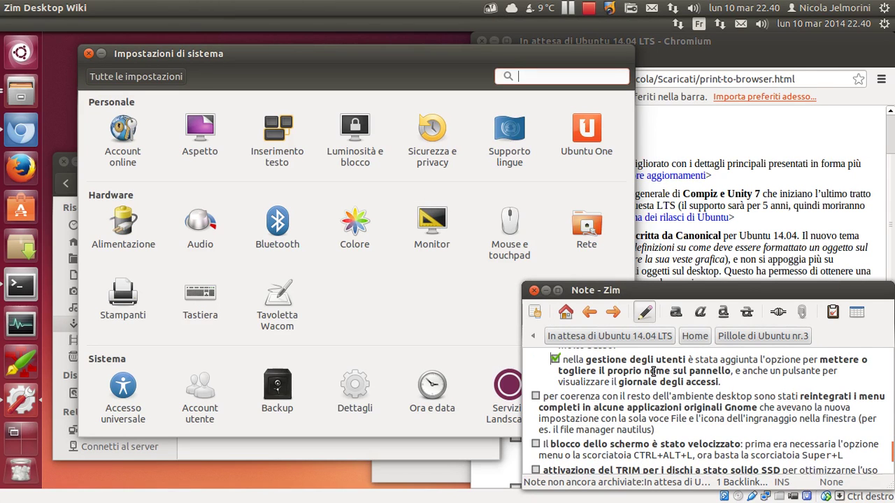
left_click(516, 26)
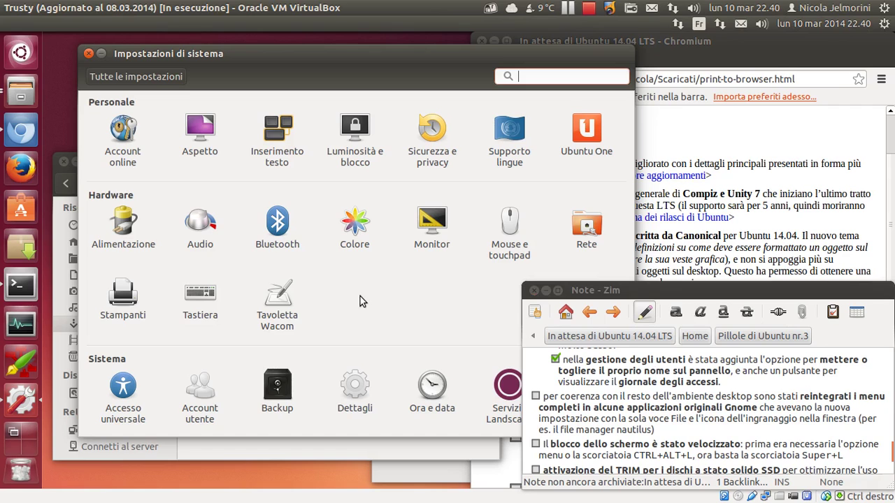
left_click(215, 405)
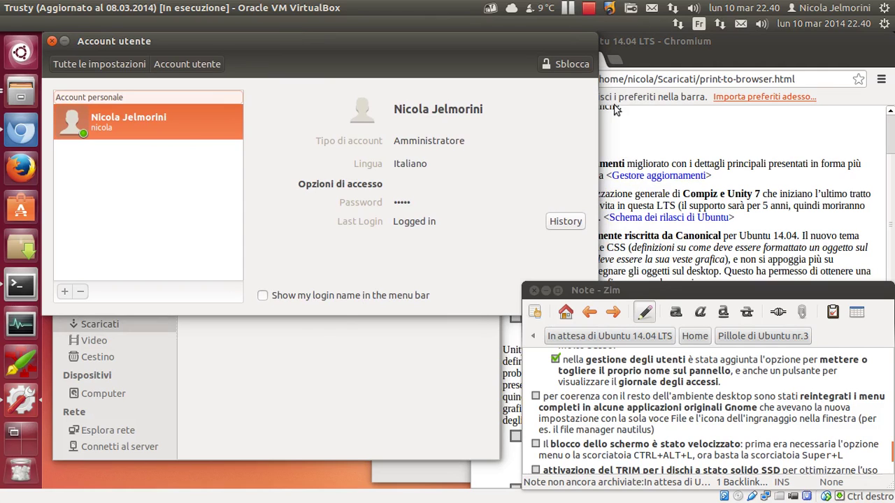
Step: Toggle "Show my login name in the menu bar" on and off twice, checking the session menu while it is on
left_click(263, 296)
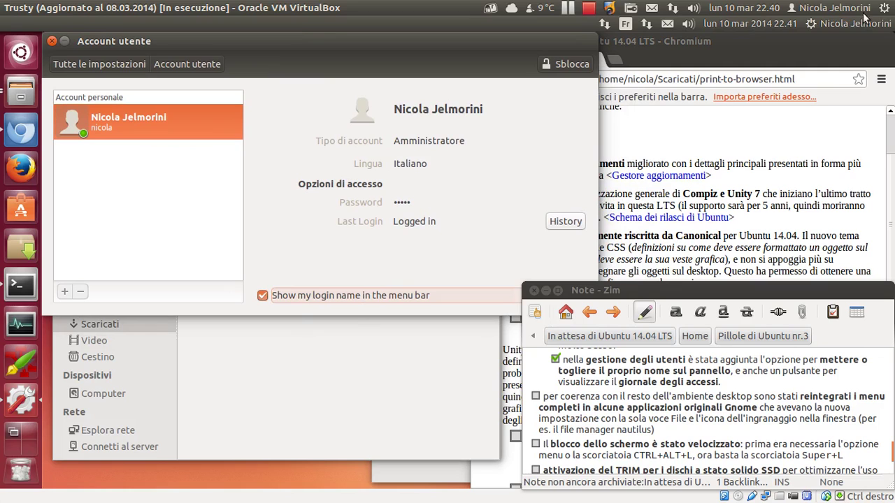
left_click(859, 24)
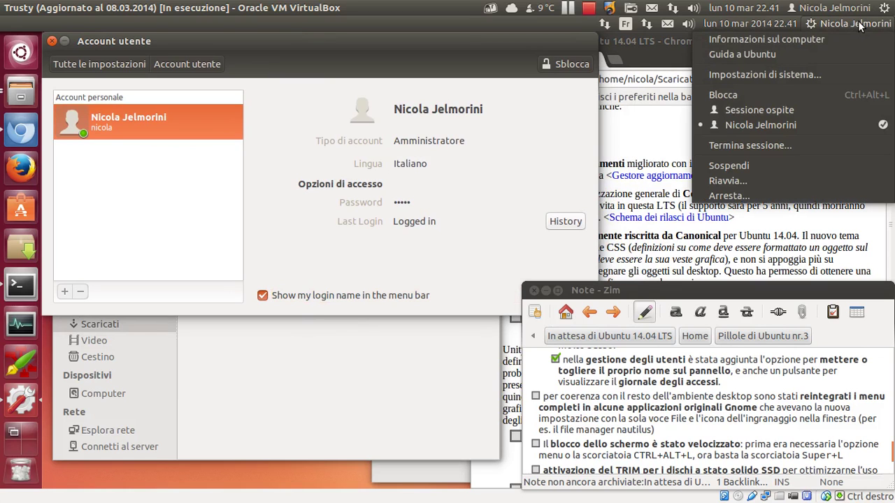
left_click(858, 20)
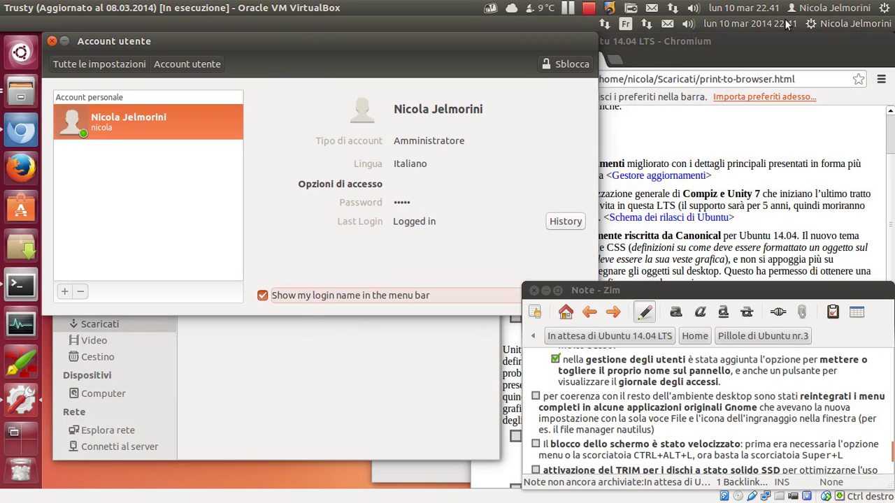
left_click(262, 296)
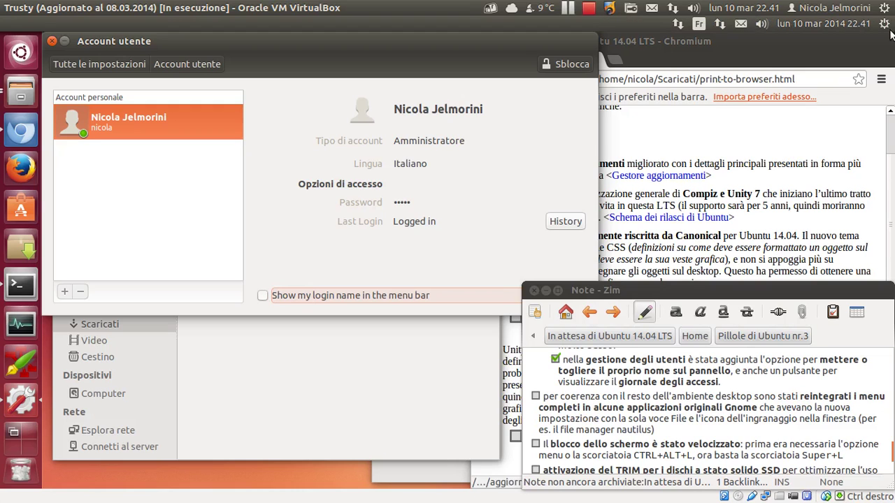
left_click(262, 296)
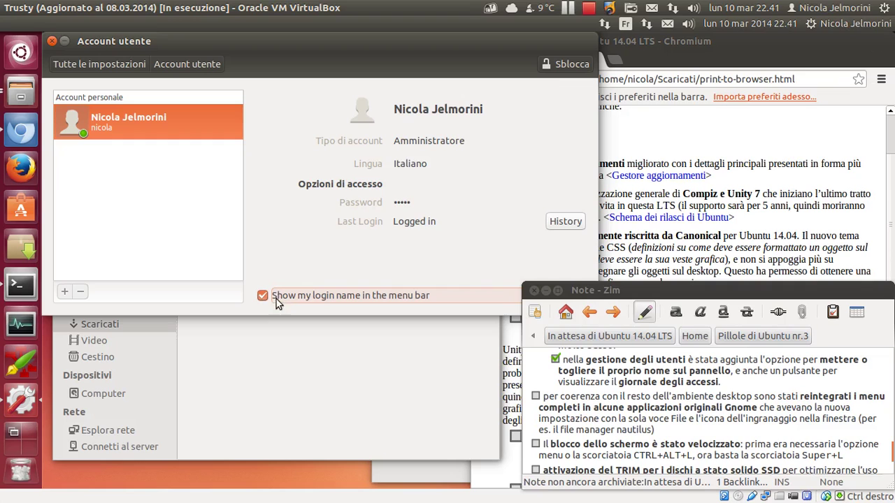
left_click(263, 296)
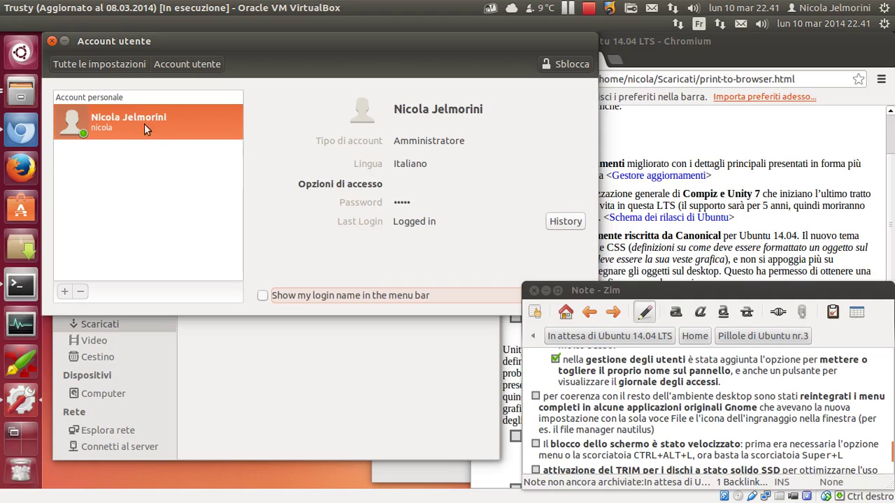
Step: Open the account's Login History, move its window aside, examine last week's sessions and close it
left_click(557, 224)
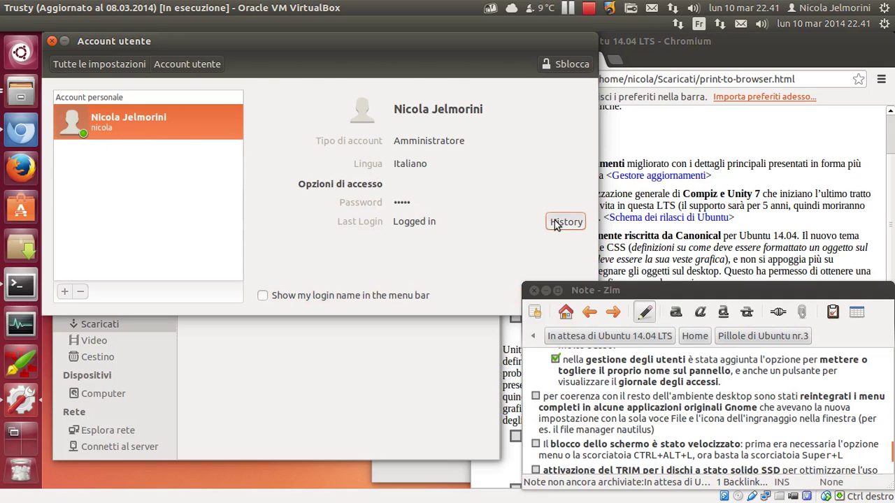
left_click_drag(316, 70, 262, 79)
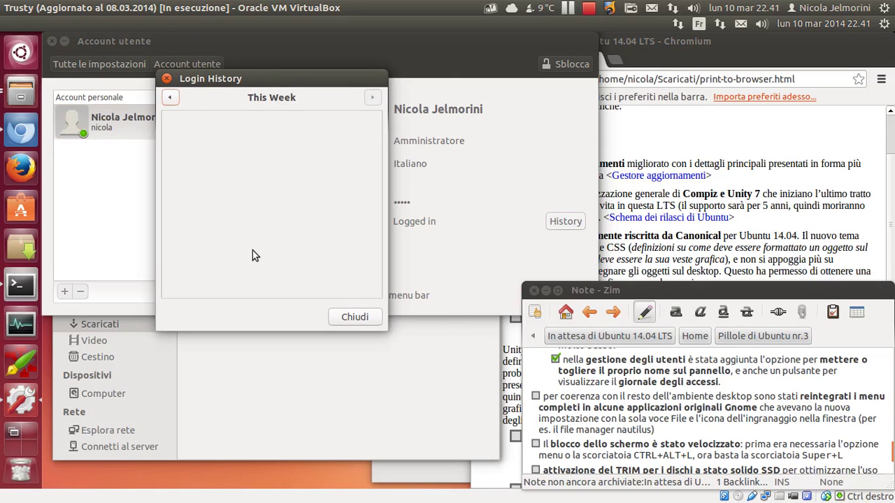
left_click(172, 100)
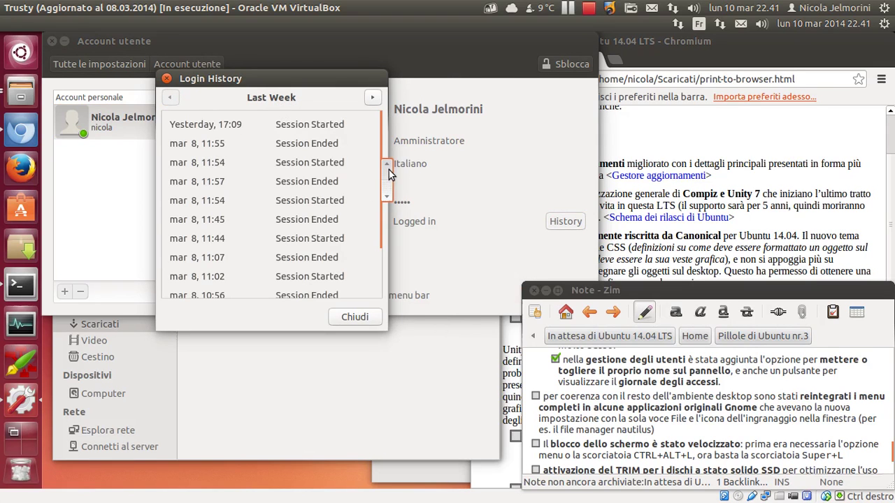
left_click_drag(389, 172, 389, 153)
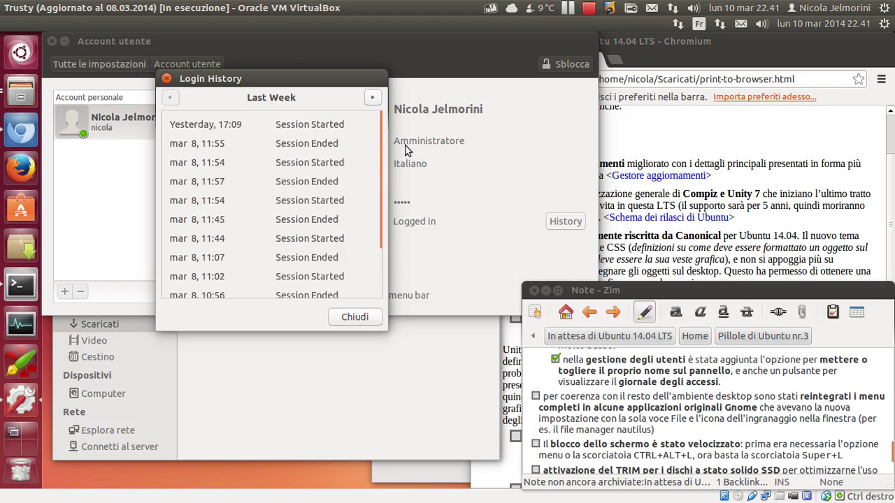
mouse_move(381, 144)
left_mouse_down()
mouse_move(370, 269)
mouse_move(385, 240)
mouse_move(384, 137)
left_mouse_up()
left_click(353, 319)
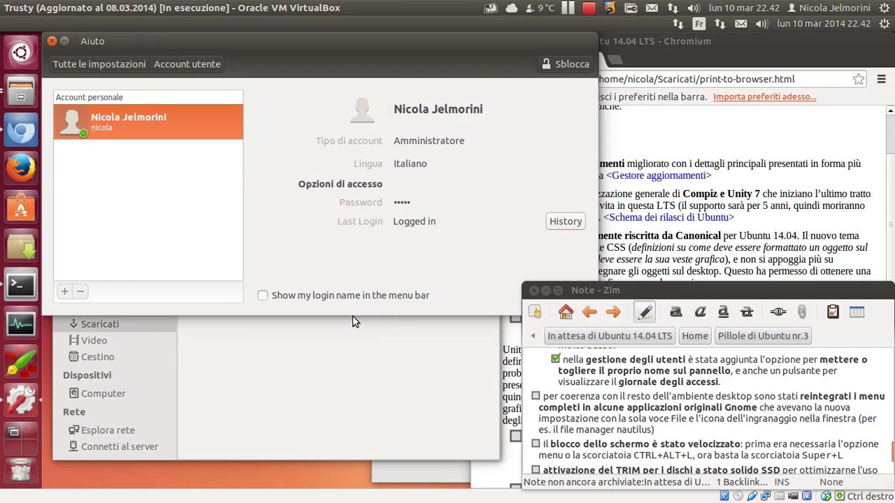
Step: Reopen the Login History, switch repeatedly between this week and last week, browse the session list and close it
left_click(556, 223)
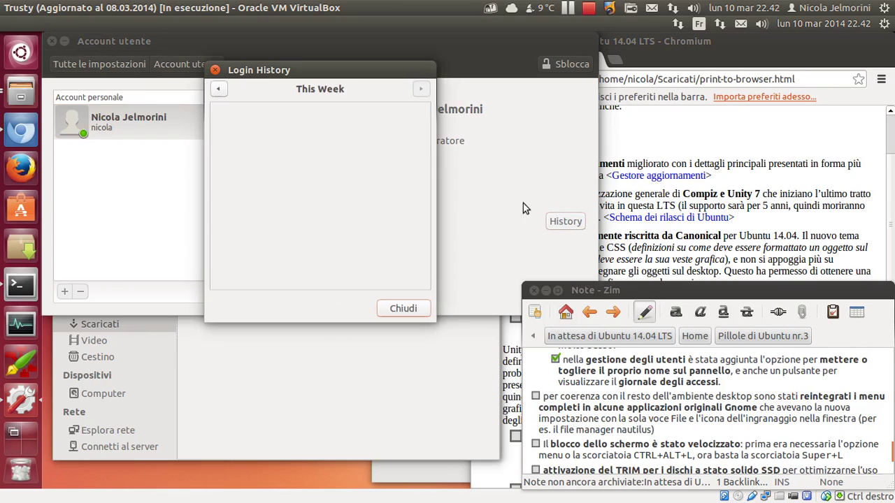
left_click(219, 91)
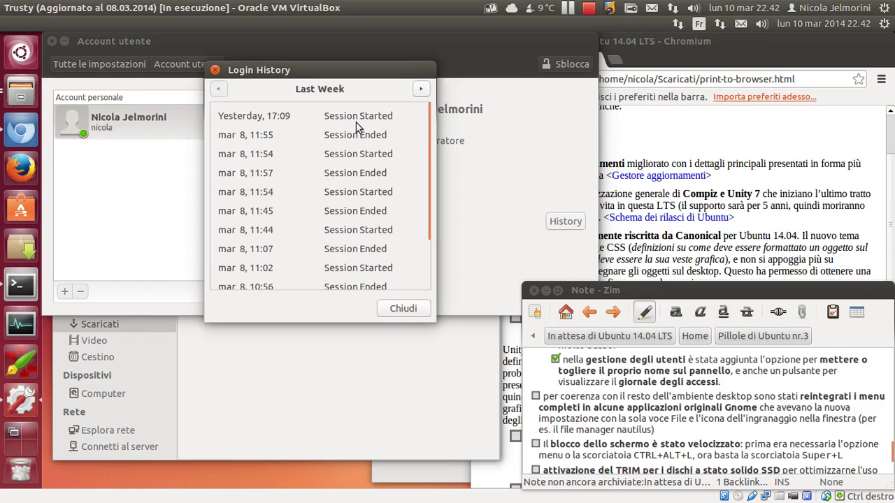
left_click(421, 90)
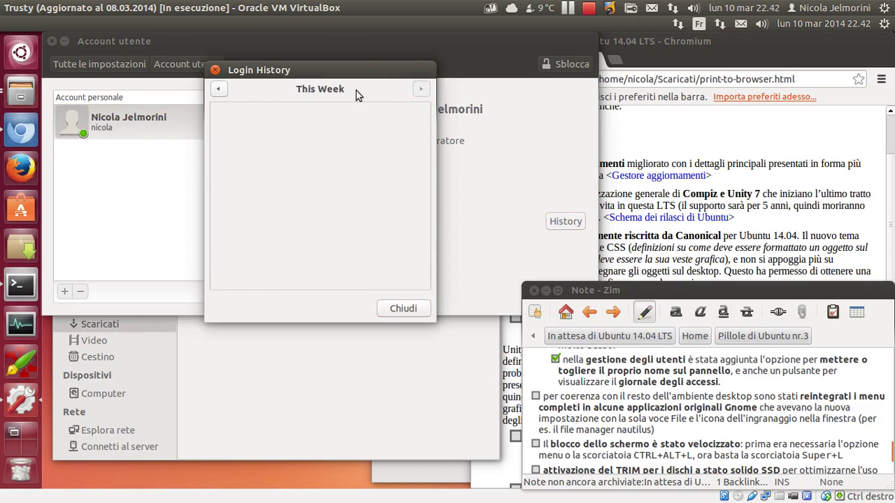
left_click(219, 90)
left_click(422, 90)
left_click(223, 88)
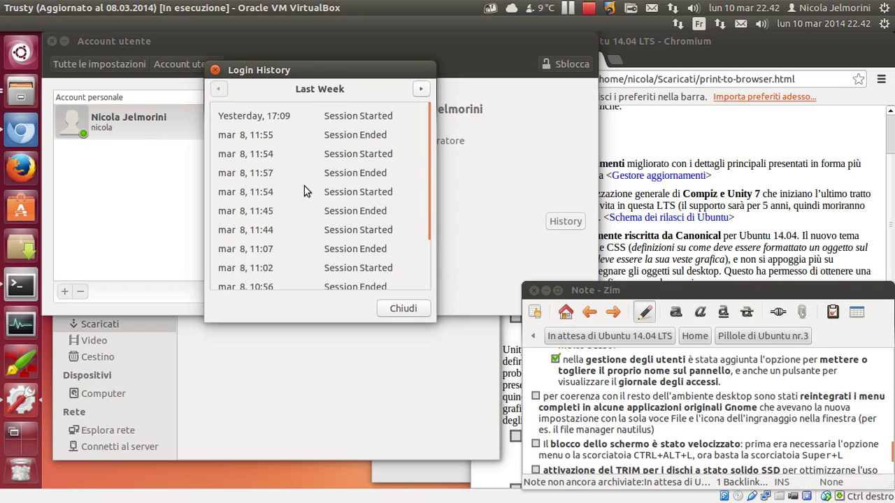
scroll(290, 198, "down", 2)
scroll(291, 201, "up", 2)
left_click(388, 310)
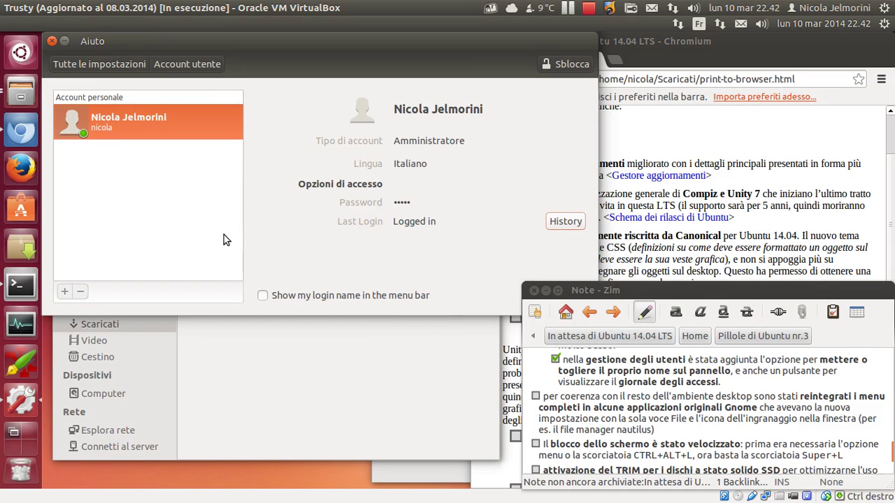
Step: Open the Login History once more, move it slightly lower, view last week's sessions and return to this week
left_click(563, 227)
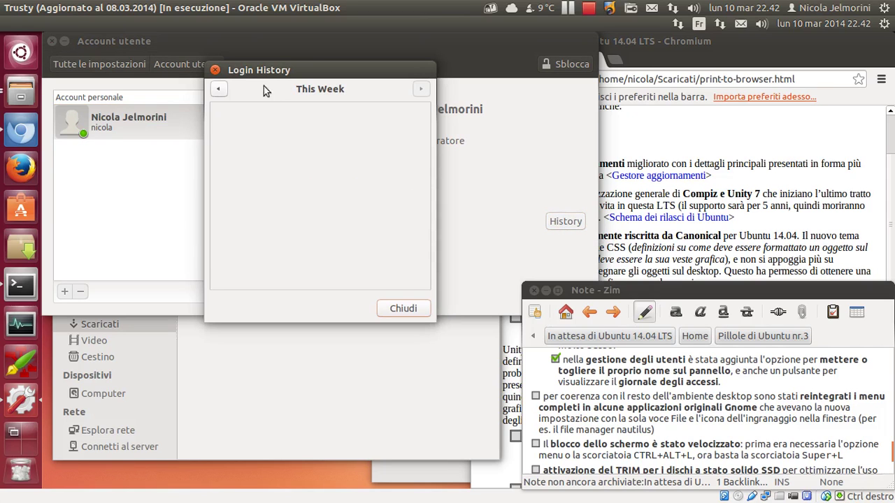
left_click_drag(256, 74, 250, 115)
left_click(214, 130)
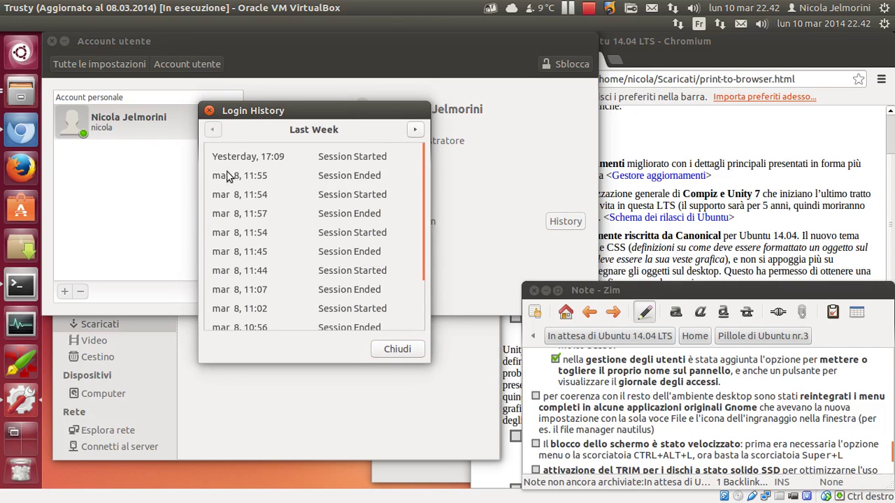
left_click(415, 132)
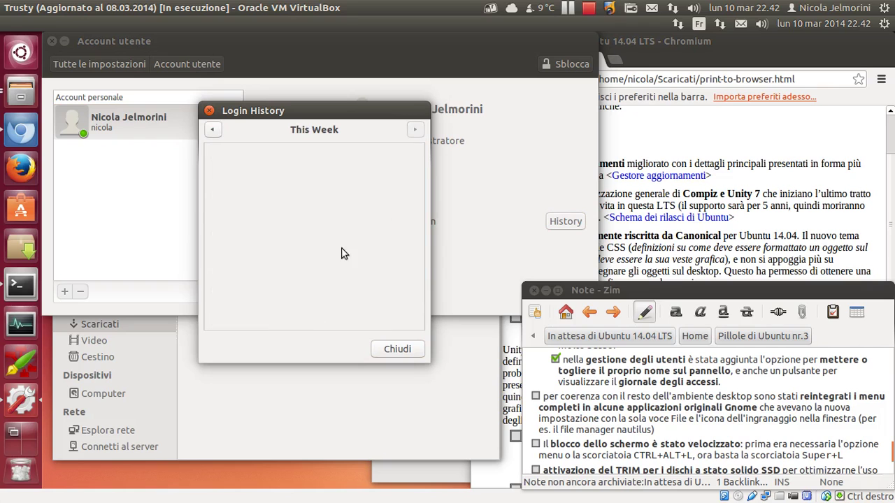
Step: View last week's sessions in the Login History, close it, and reopen it once to browse the same list before closing
left_click(214, 130)
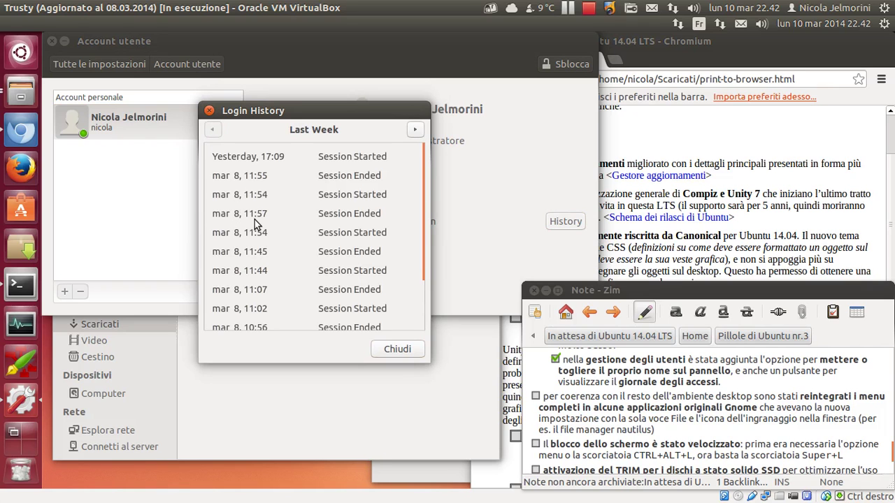
left_click(396, 351)
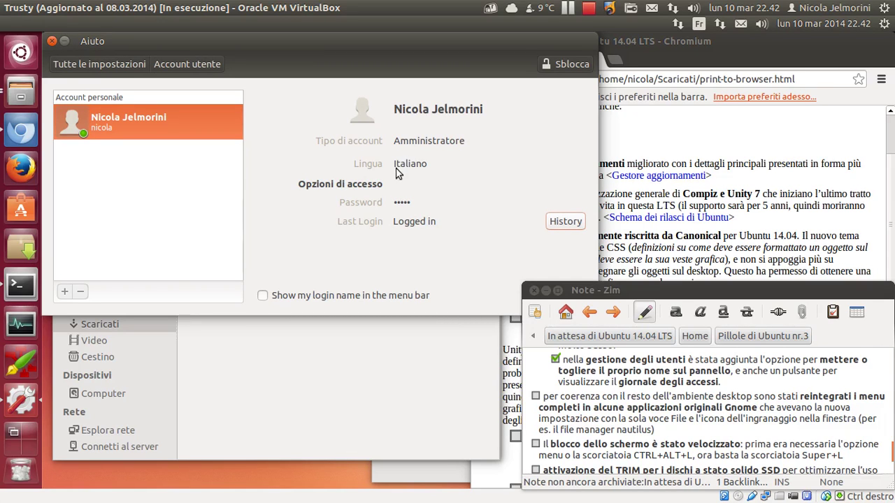
left_click(559, 222)
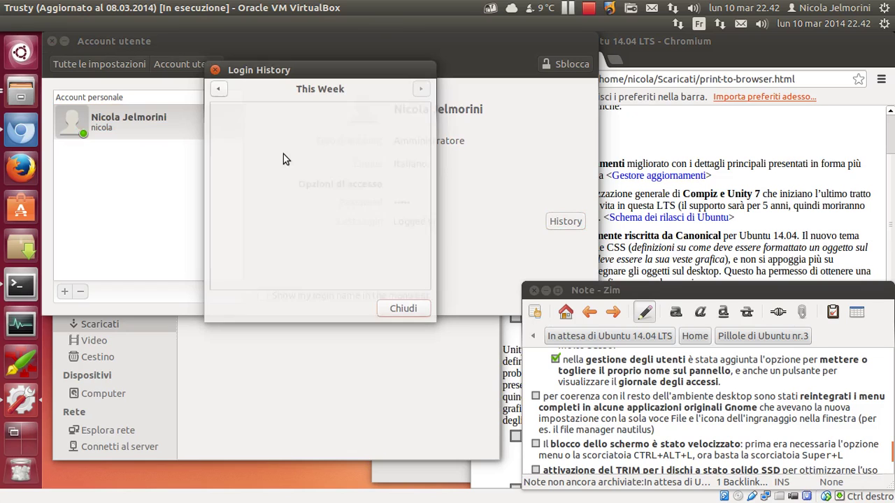
left_click(220, 94)
scroll(266, 175, "down", 3)
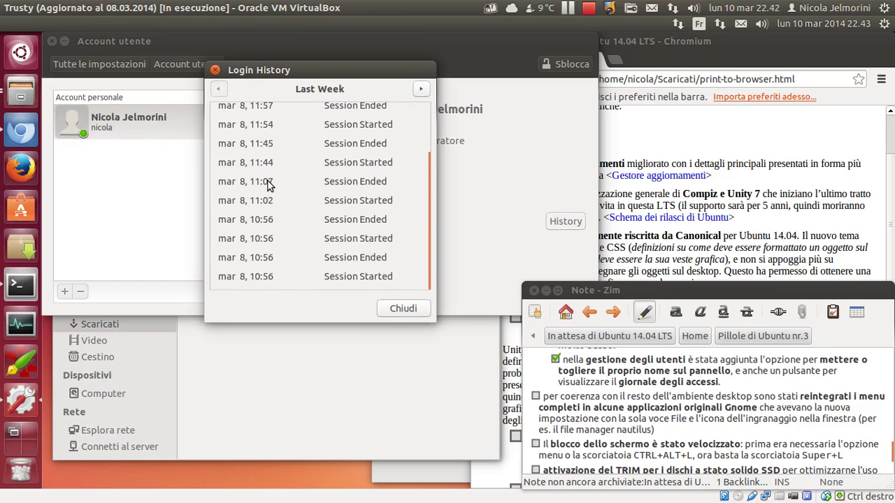
scroll(280, 189, "up", 2)
scroll(295, 210, "down", 2)
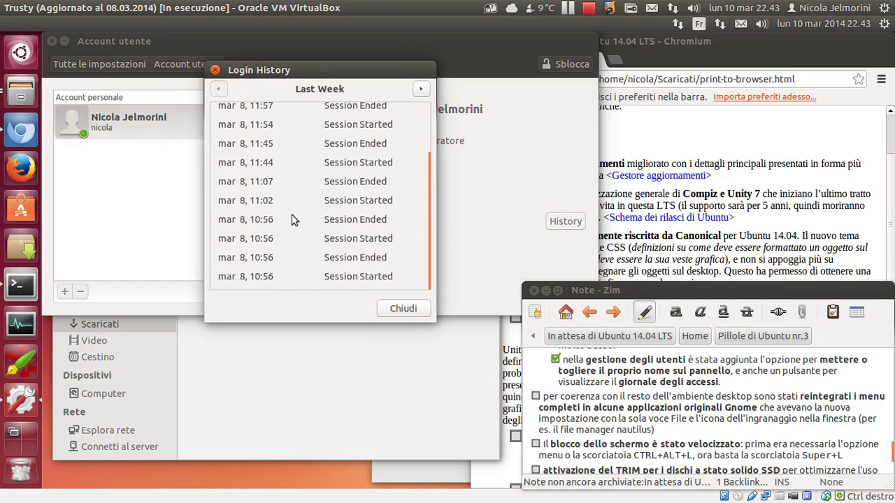
left_click(411, 311)
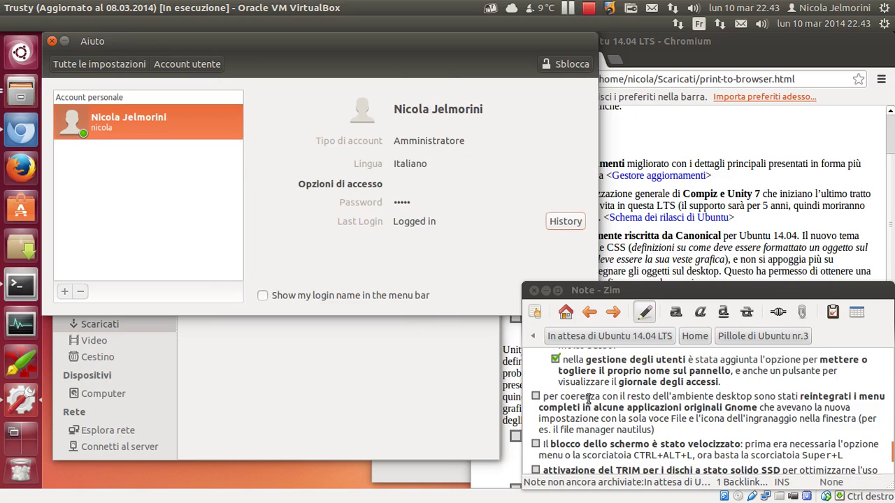
Step: Return the account settings window to all system settings and tick the Zim note on full menus reintegrated in Gnome applications
scroll(588, 398, "down", 3)
scroll(588, 399, "up", 3)
scroll(588, 398, "down", 1)
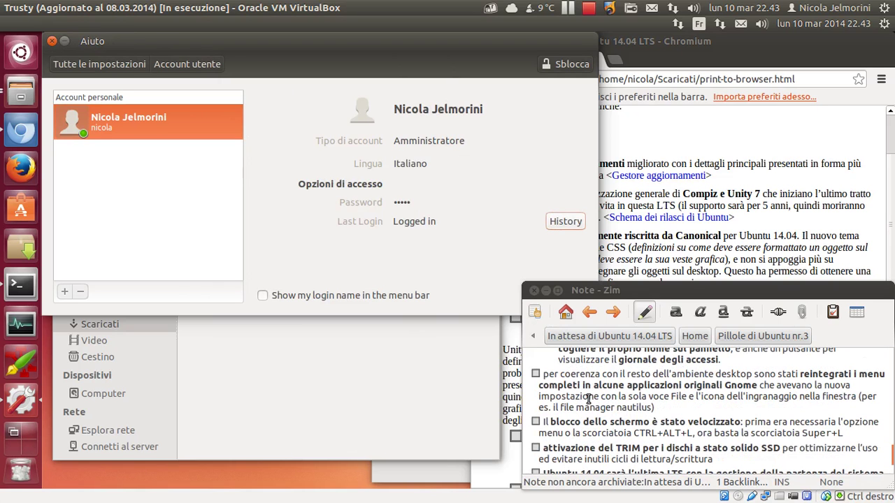
left_click(91, 64)
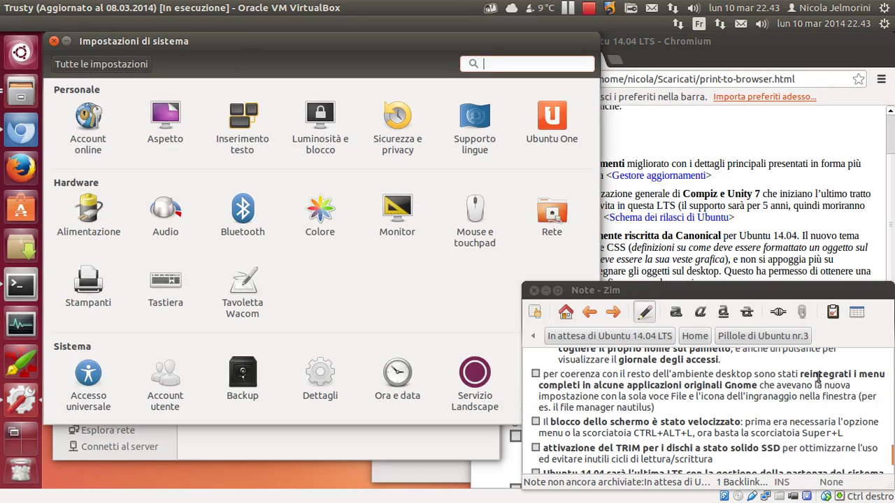
left_click(539, 378)
left_click(536, 376)
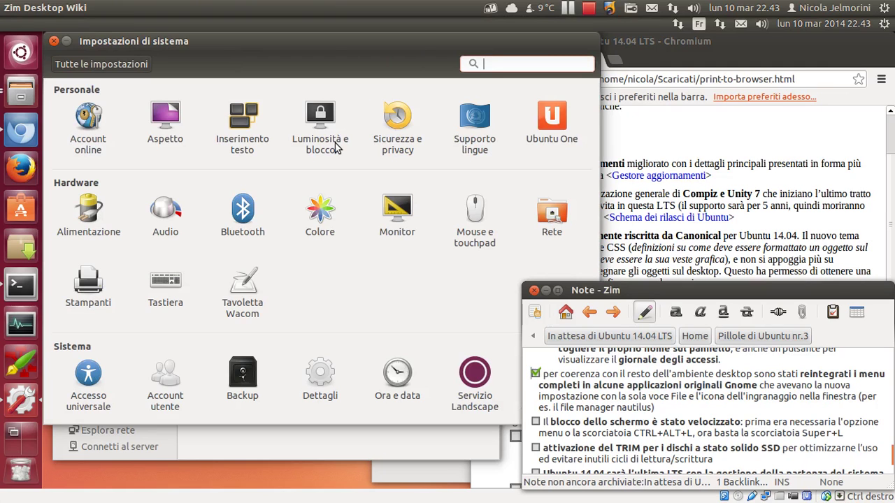
Step: Bring the Scaricati file manager window forward, move it slightly higher and look through its title-bar menus up to Segnalibri
left_click(367, 452)
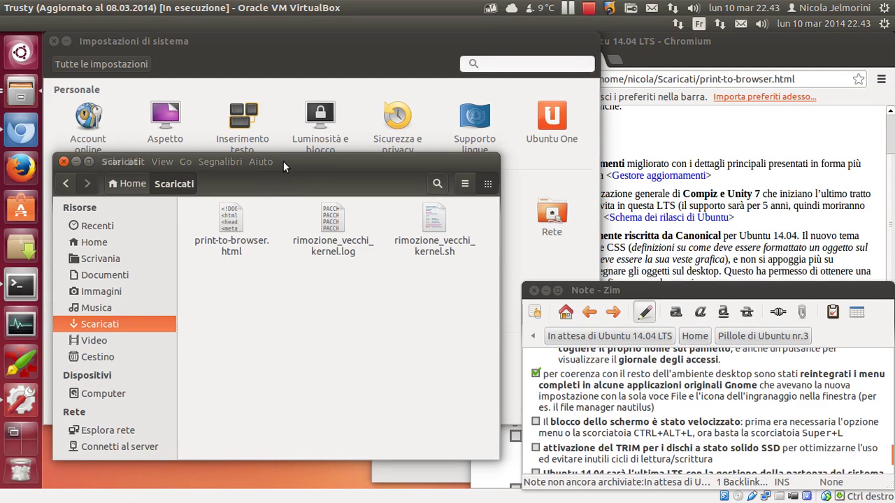
left_click_drag(300, 157, 302, 136)
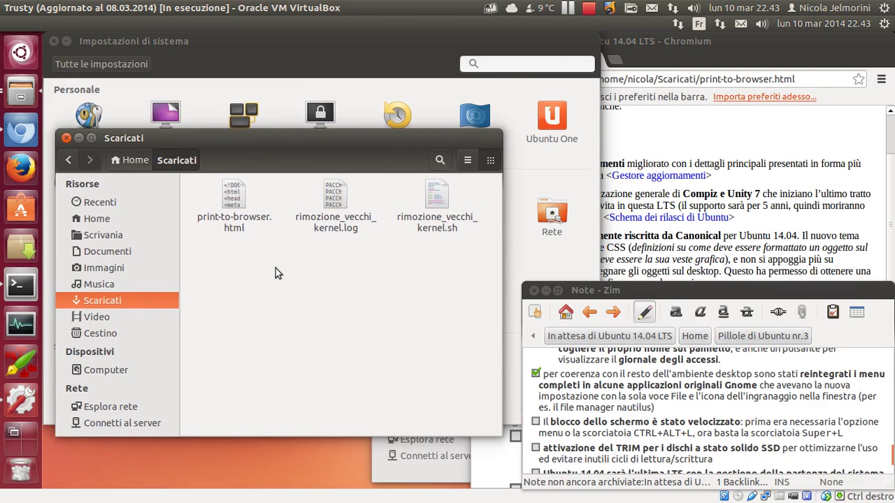
mouse_move(177, 142)
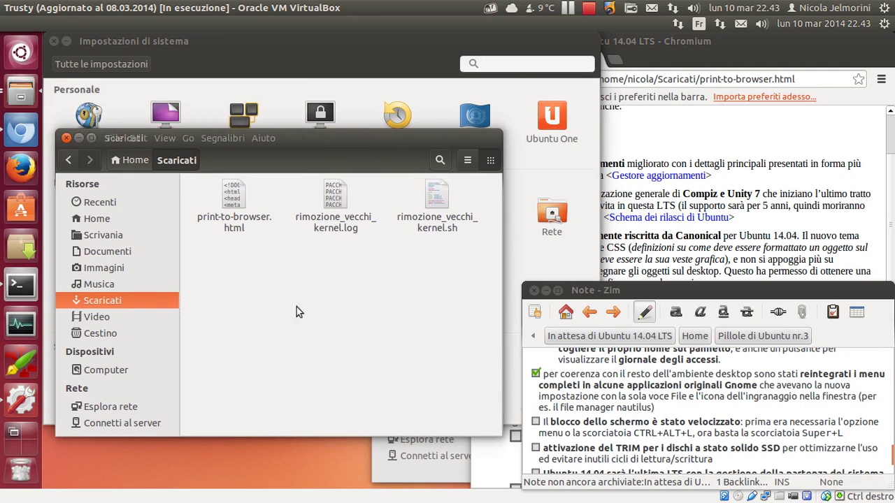
left_click(119, 139)
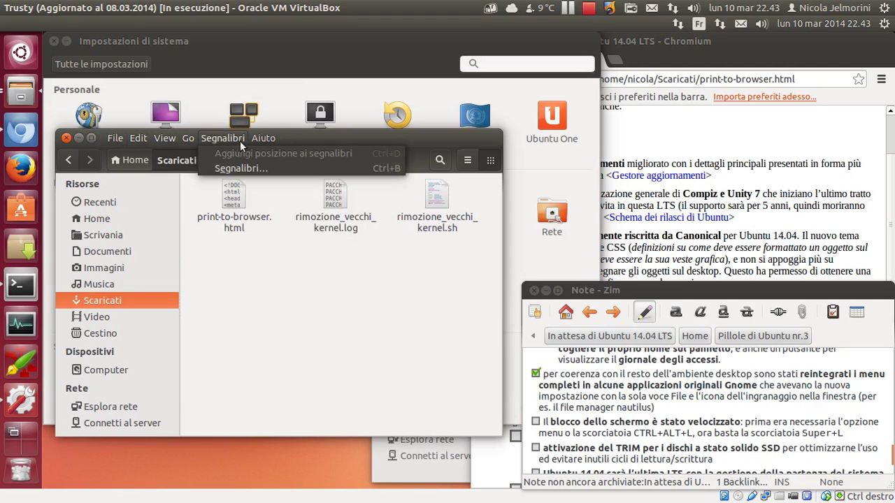
left_click(481, 141)
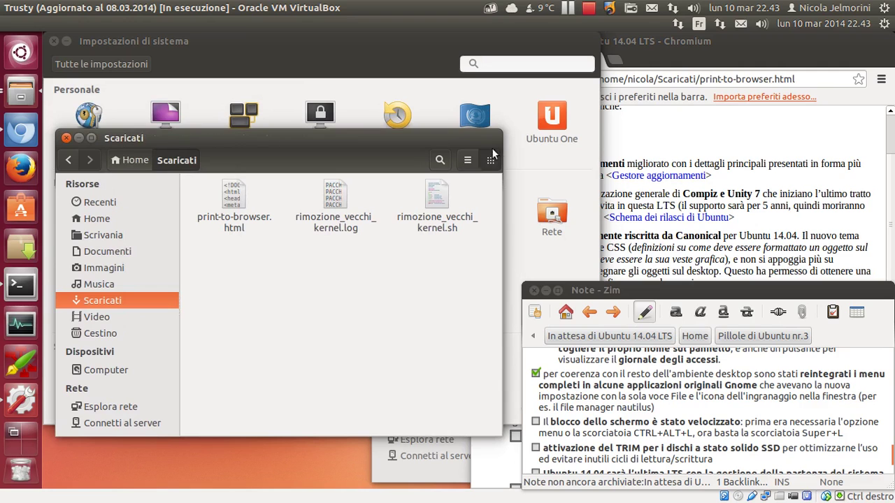
left_click(885, 25)
key("Escape")
Step: Move the Scaricati window slightly lower and look through its File, Edit, View, Go and Segnalibri menus, then close them
mouse_move(328, 138)
left_mouse_down()
mouse_move(333, 165)
mouse_move(333, 154)
left_mouse_up()
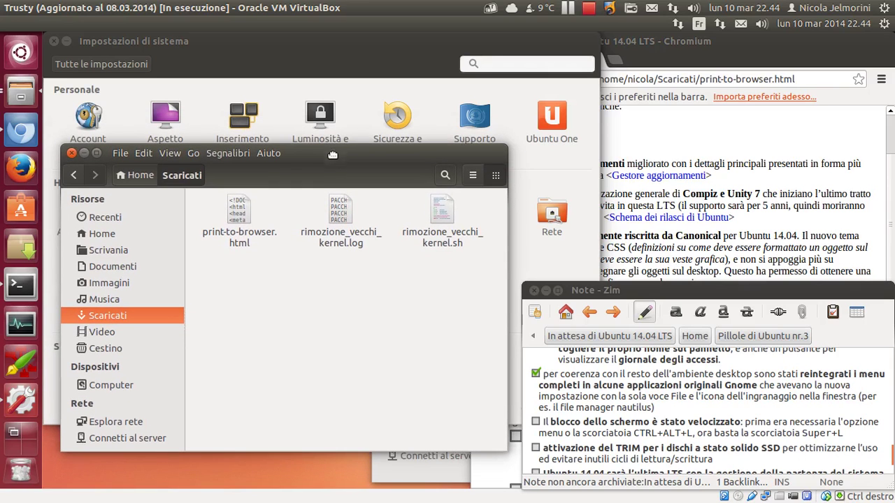
left_click(121, 154)
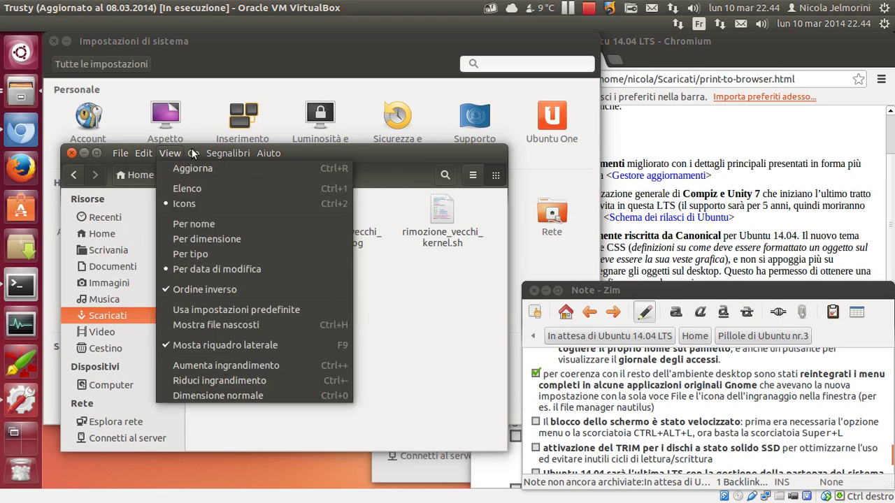
mouse_move(114, 156)
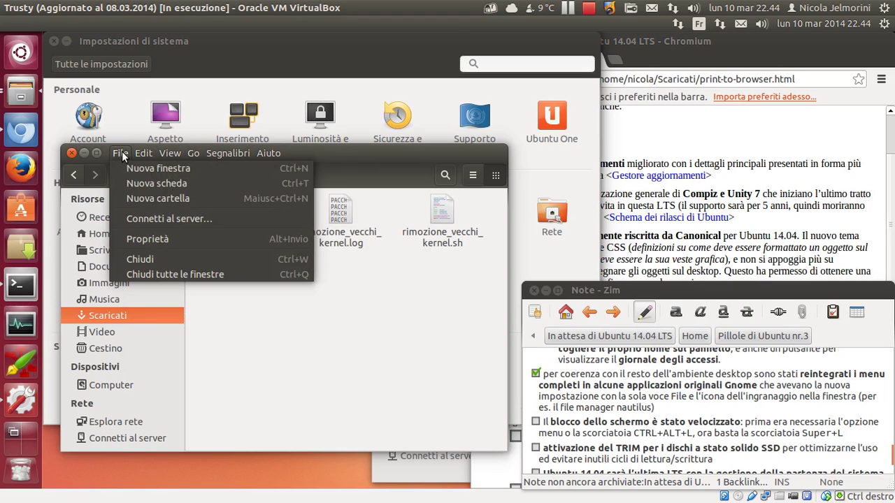
mouse_move(149, 152)
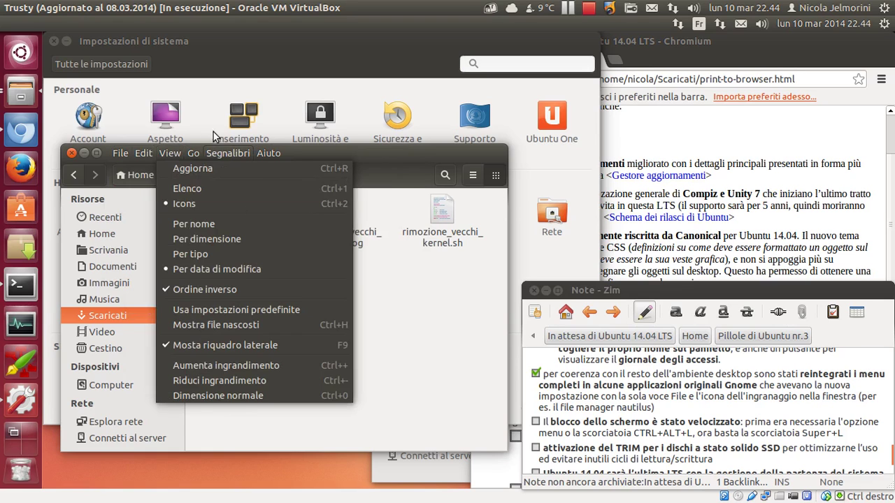
key("Right")
key("Right")
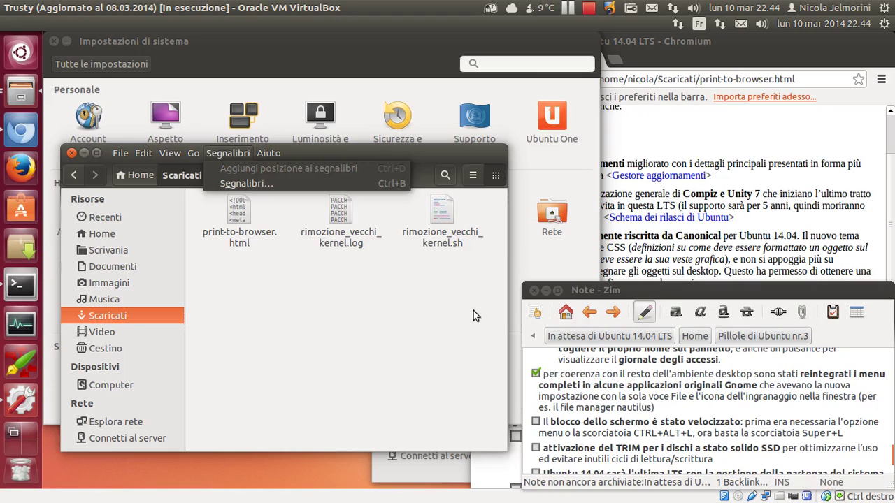
key("Escape")
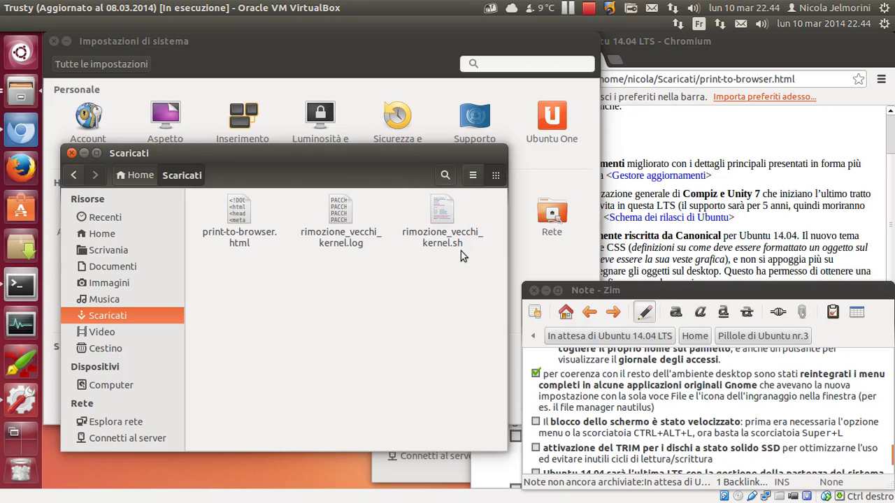
Step: Shift the Scaricati window slightly to the right and look through its title-bar menus again, ending on File
mouse_move(221, 154)
left_click_drag(335, 149, 354, 150)
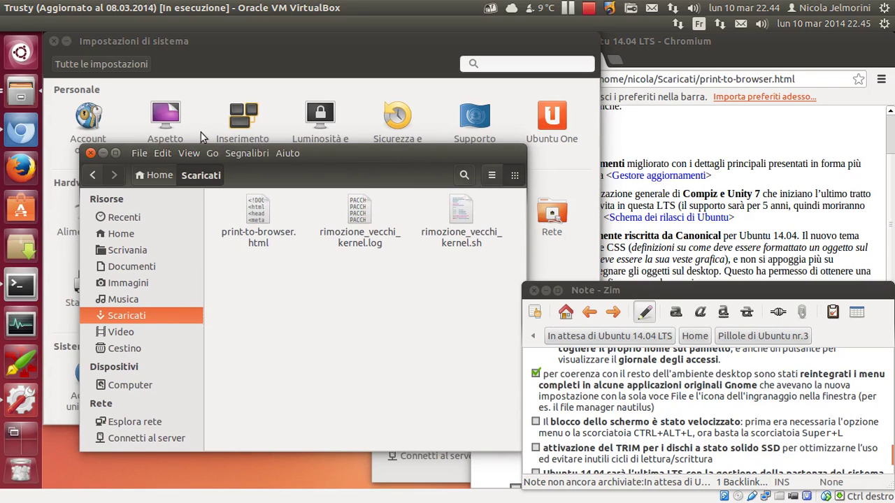
left_click(145, 151)
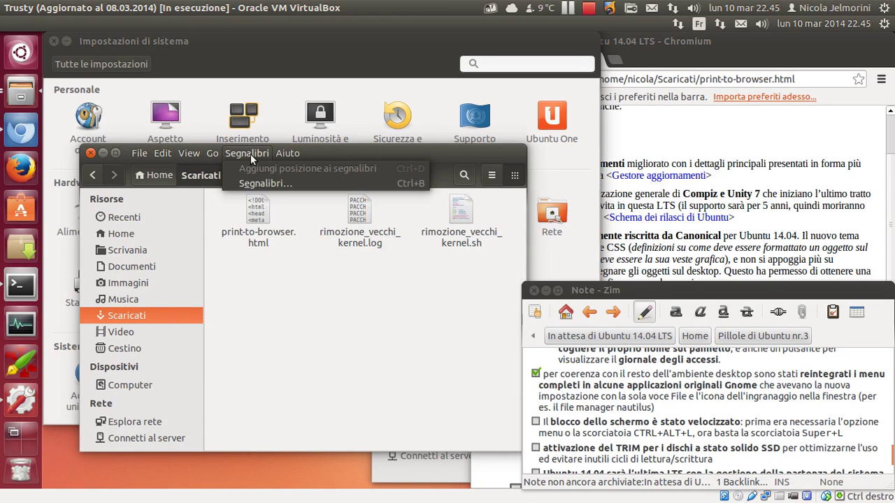
mouse_move(301, 154)
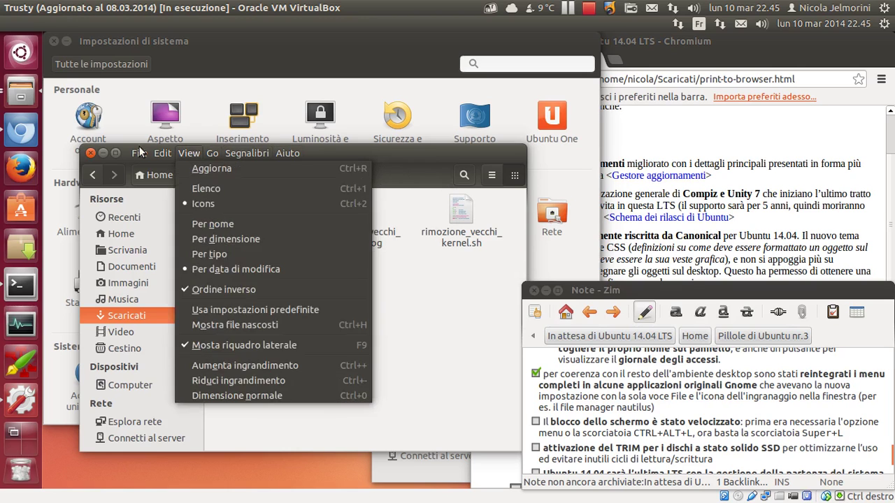
mouse_move(139, 153)
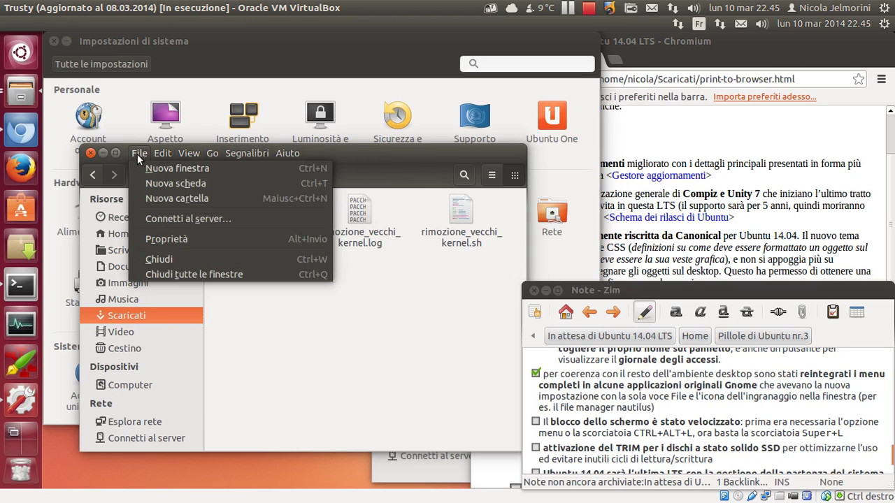
Step: Tick the Zim note "Il blocco dello schermo è stato velocizzato" about faster screen locking
left_click(636, 398)
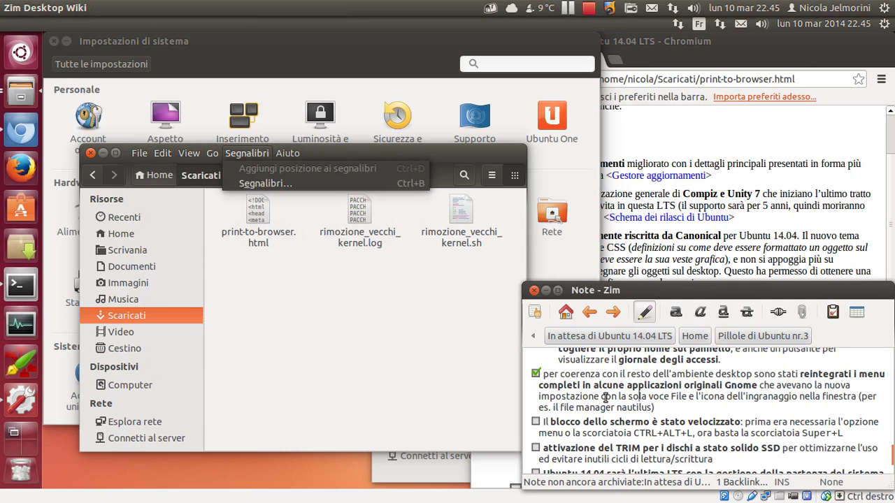
left_click(537, 423)
scroll(669, 397, "down", 1)
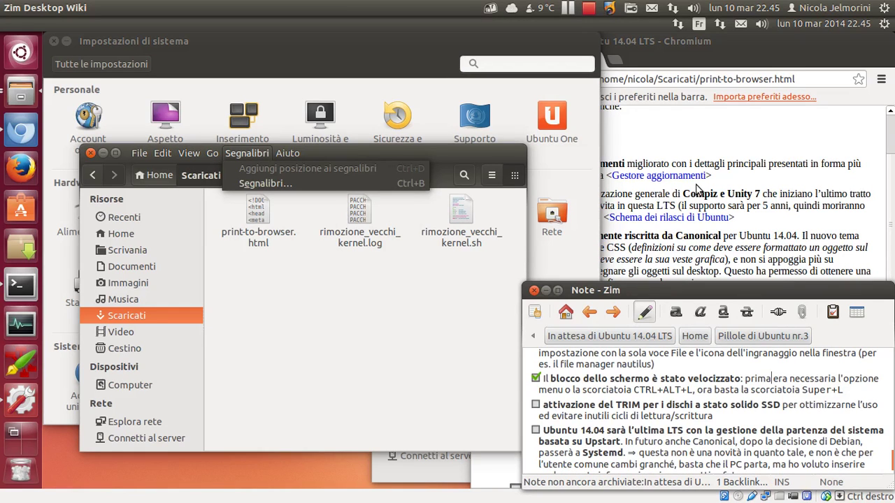
Step: Examine the Blocca entry and its shortcut in the virtual machine's session menu, and close the menu
left_click(884, 24)
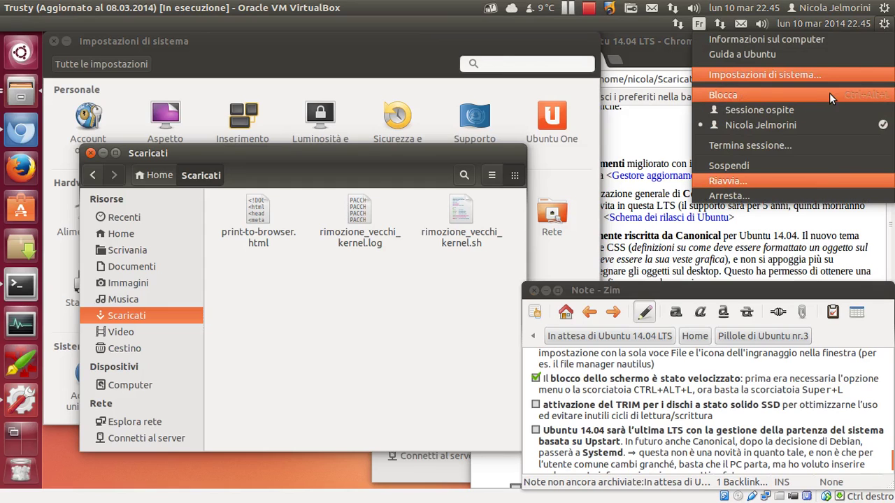
left_click(885, 25)
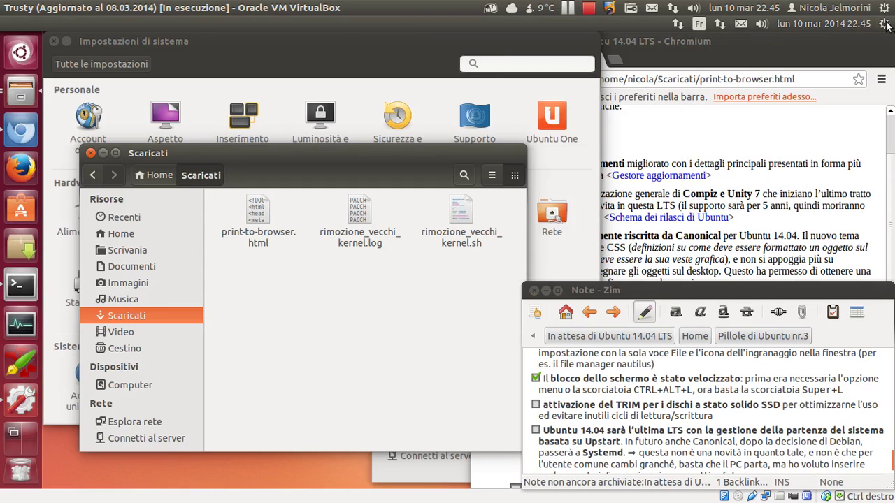
left_click(886, 26)
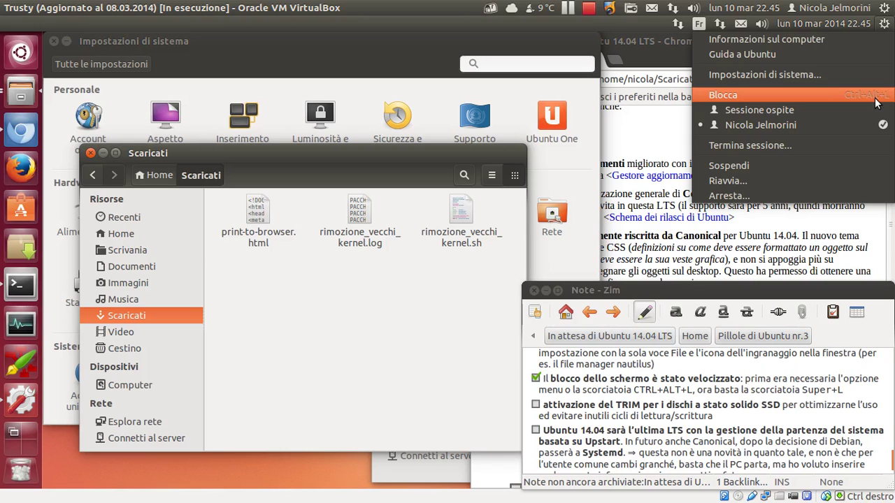
left_click(780, 288)
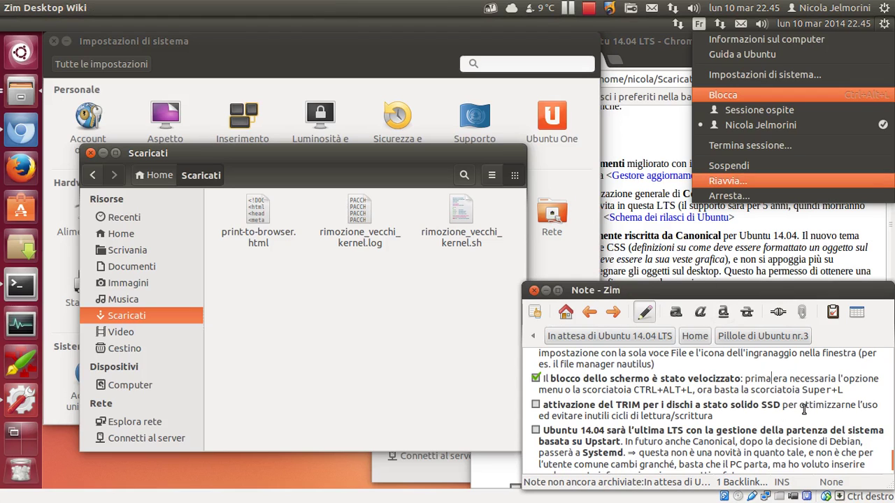
left_click(893, 39)
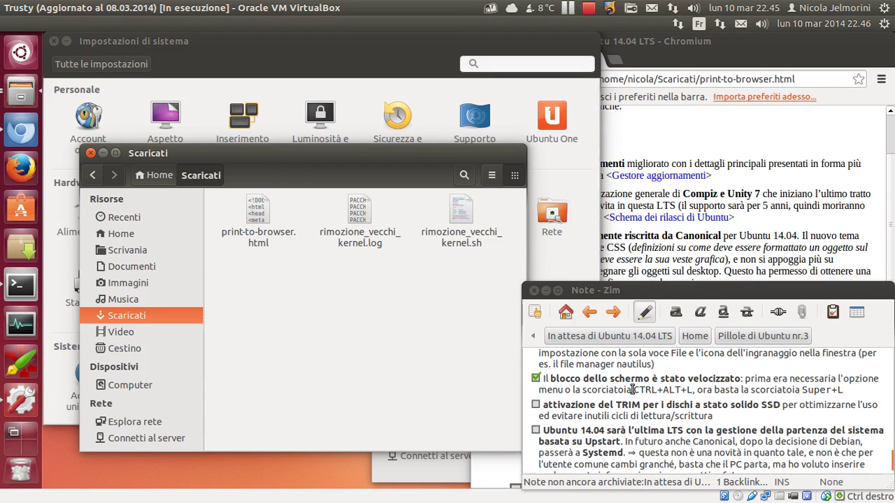
Step: Highlight the CTRL+ALT+L and Super+L shortcuts in turn in the screen-lock note
left_click_drag(633, 389, 699, 391)
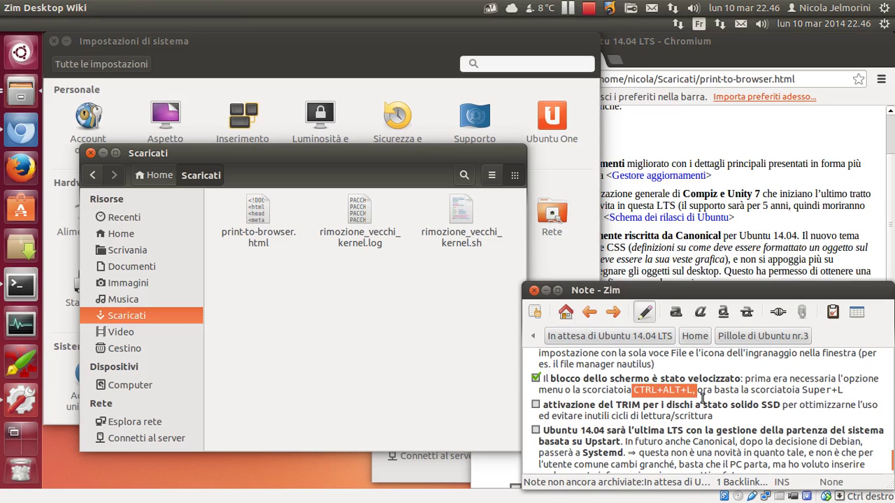
key("Down")
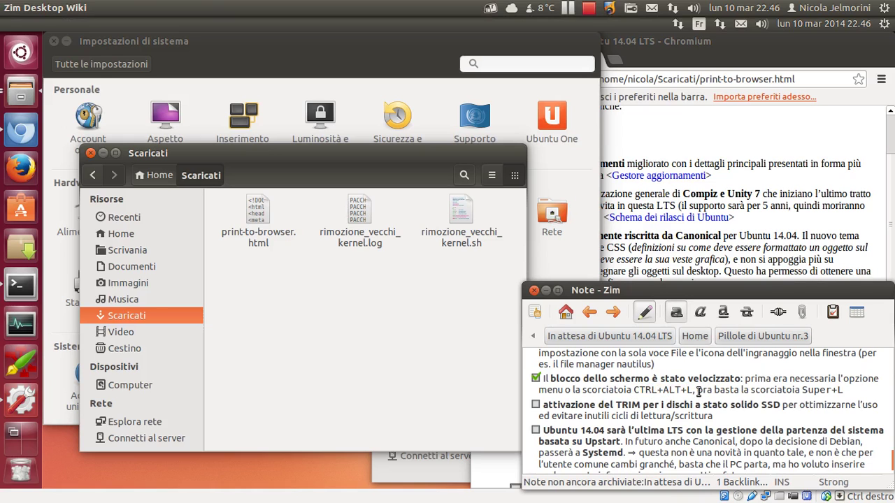
left_click_drag(699, 391, 799, 392)
left_click_drag(632, 392, 693, 392)
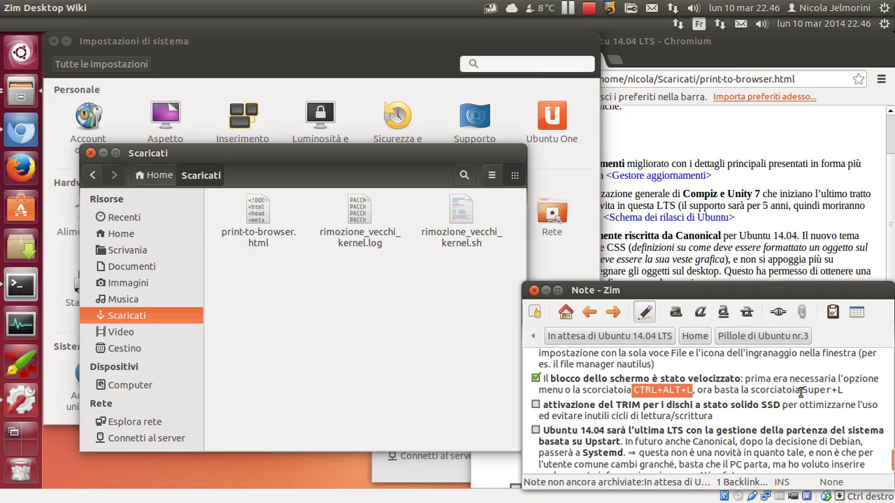
left_click_drag(808, 391, 846, 393)
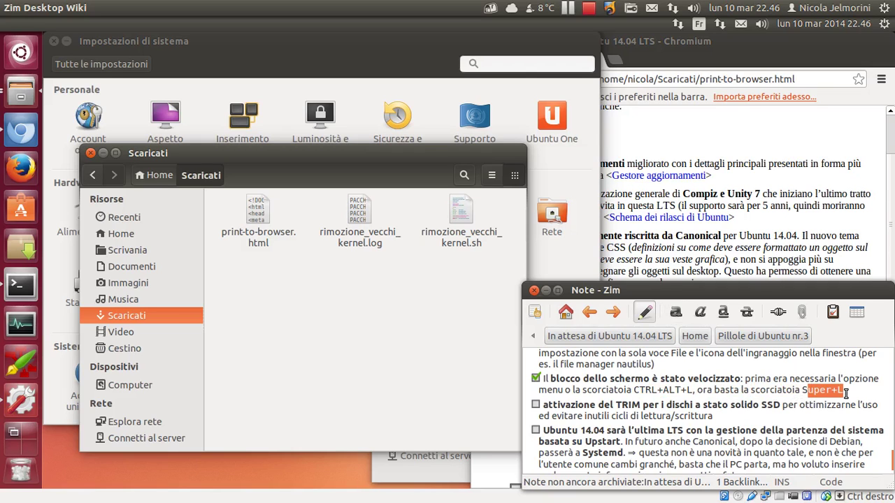
Step: Check the Blocca entry in the virtual machine's session menu again, and close the menu
left_click(823, 393)
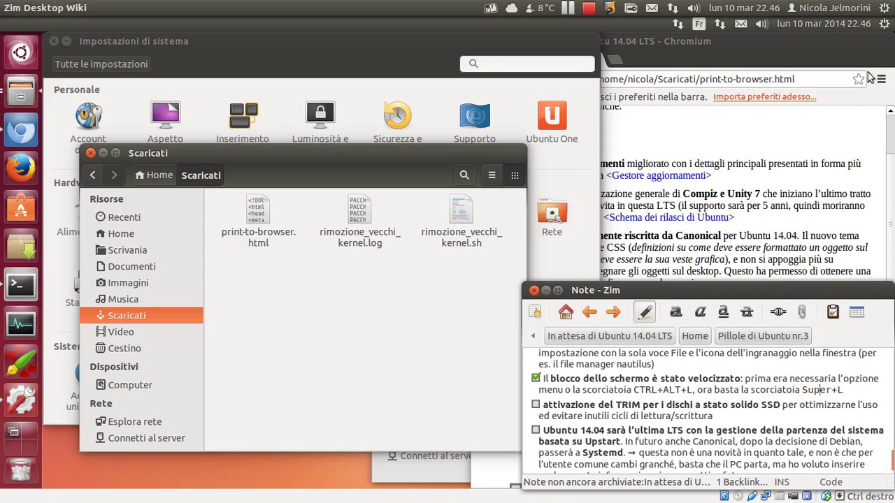
left_click(885, 26)
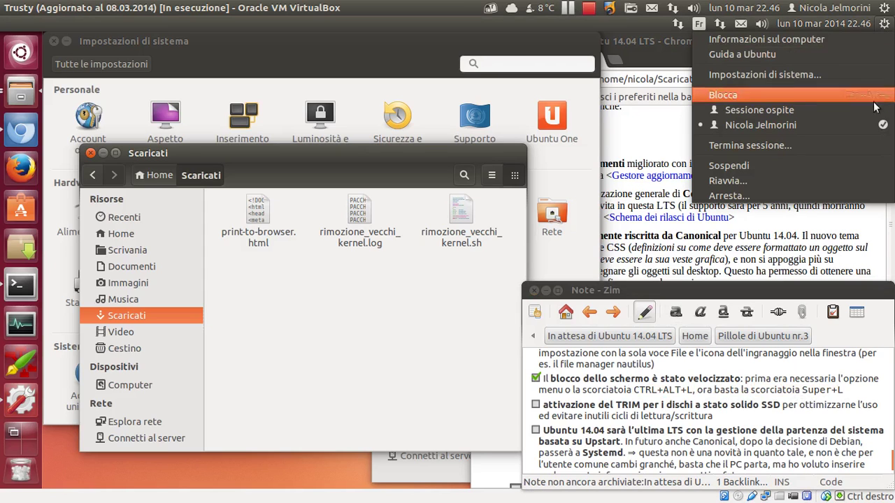
left_click(886, 26)
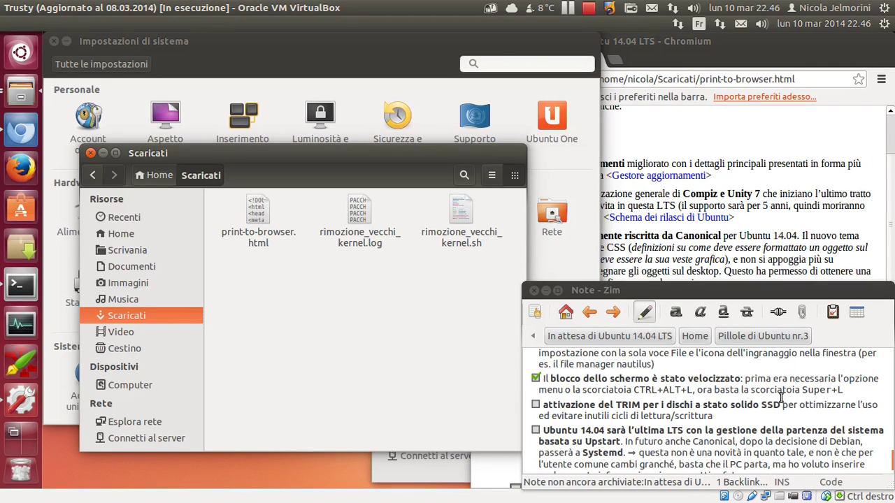
Step: Highlight Super+L and CTRL+ALT+L alternately in the screen-lock note, ending on Super+L, and clear the selection
left_click(840, 389)
left_click_drag(841, 390, 801, 390)
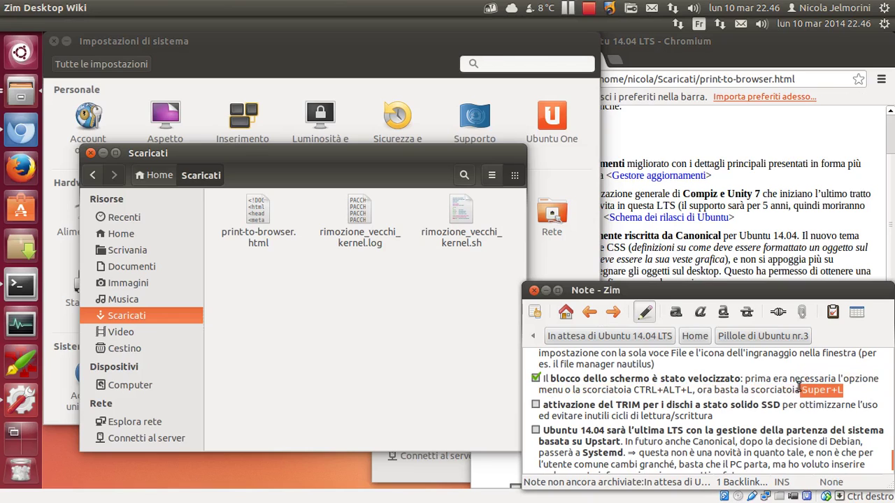
left_click_drag(697, 390, 633, 389)
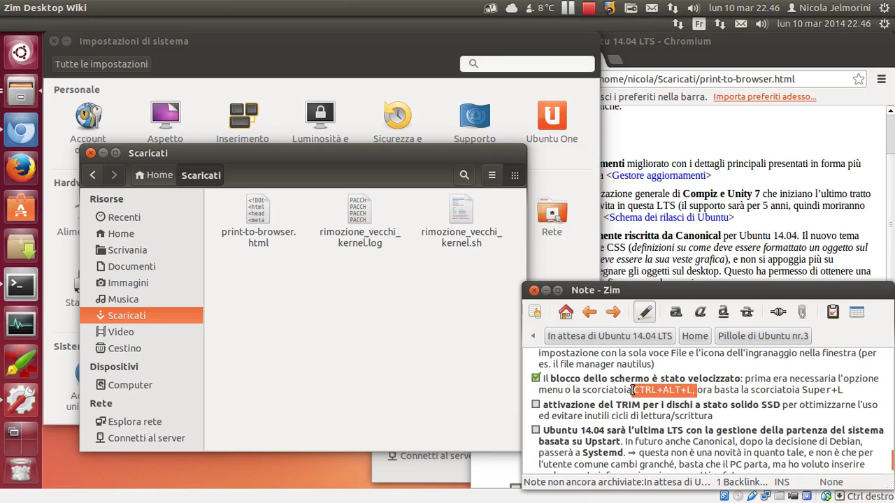
left_click(796, 397)
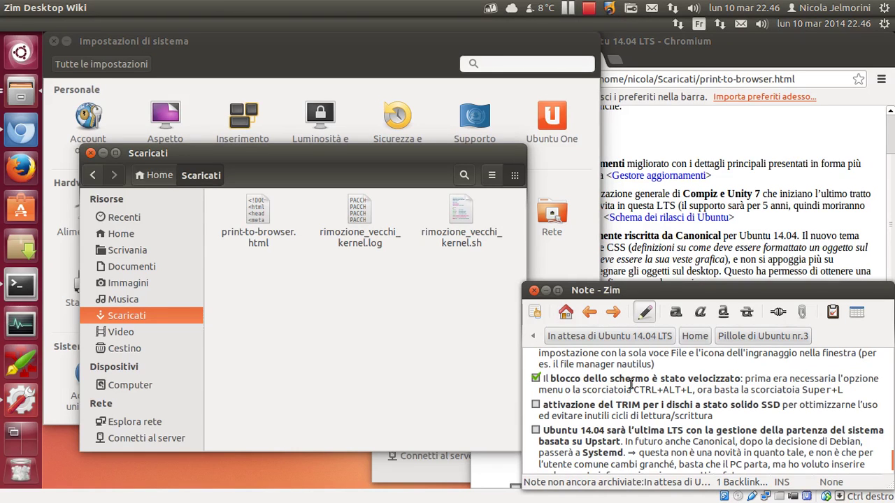
left_click_drag(631, 382, 692, 389)
left_click(697, 390)
left_click_drag(849, 390, 802, 389)
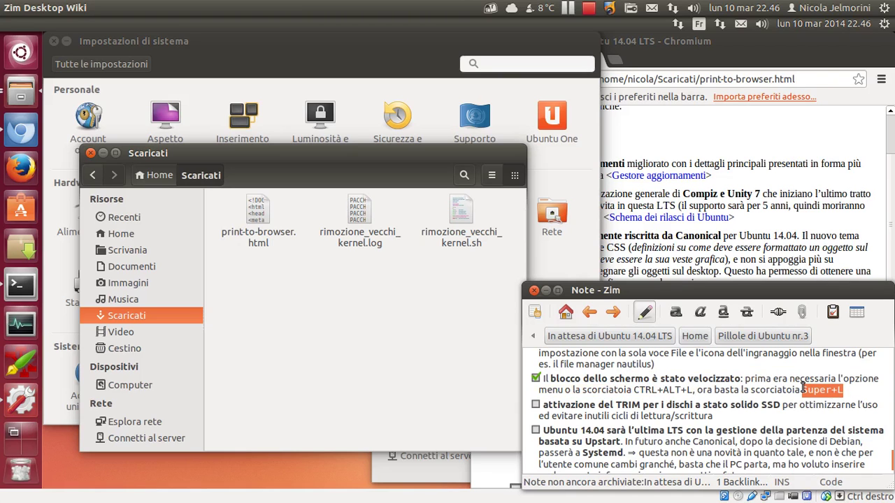
left_click(751, 385)
Step: Tick the Zim note "attivazione del TRIM per i dischi a stato solido SSD" and highlight its bold words from TRIM to SSD
scroll(752, 385, "down", 1)
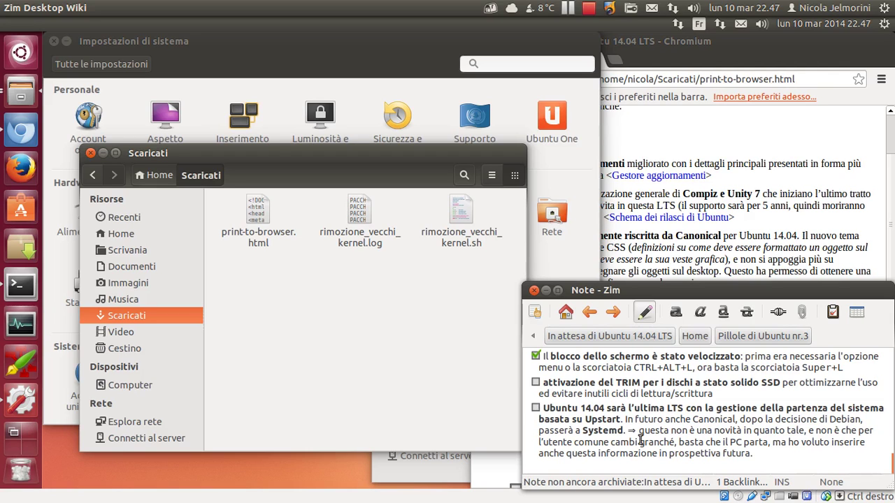
left_click(535, 386)
left_click_drag(780, 382, 664, 383)
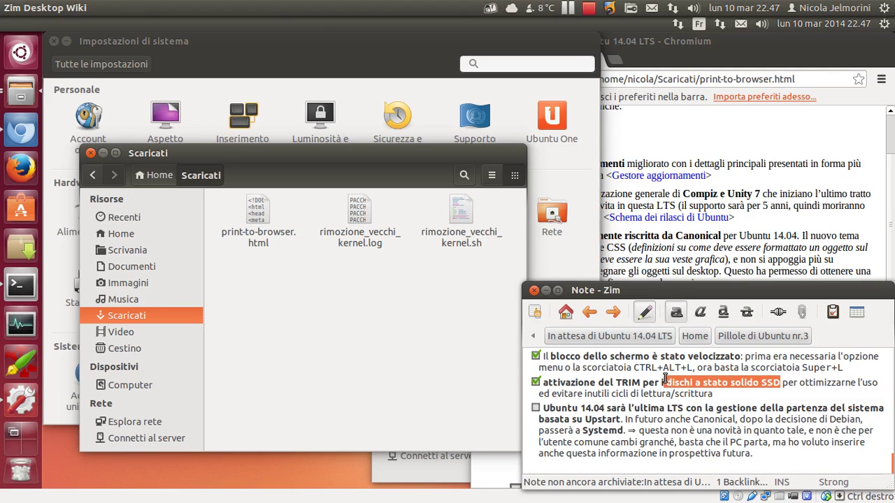
left_click(747, 383)
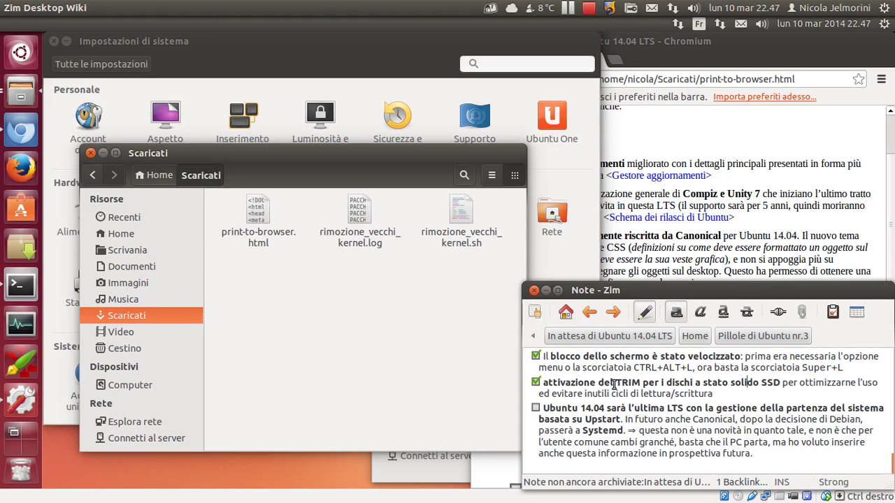
left_click_drag(614, 382, 790, 379)
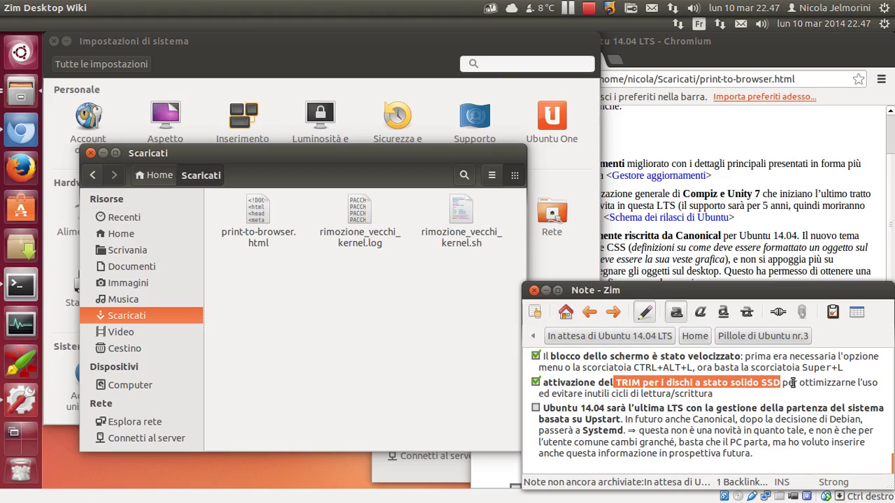
Step: Highlight the whole TRIM note once, and the words about solid-state disks several times, ending on "a stato solido SSD"
left_click(720, 397)
left_click_drag(720, 397, 550, 384)
left_click(556, 381)
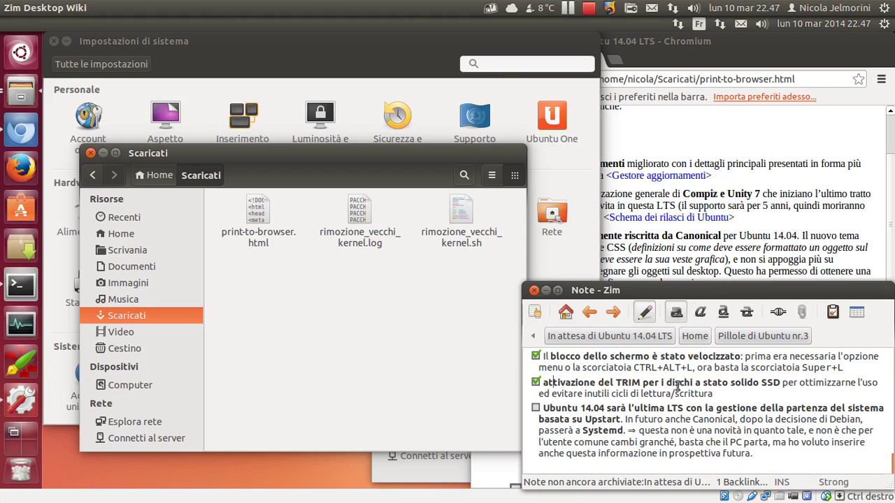
left_click_drag(789, 384, 659, 384)
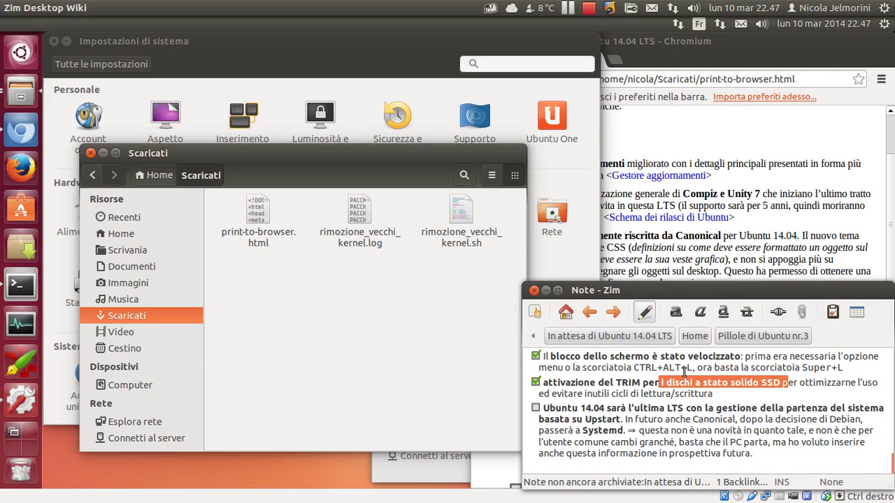
left_click(840, 377)
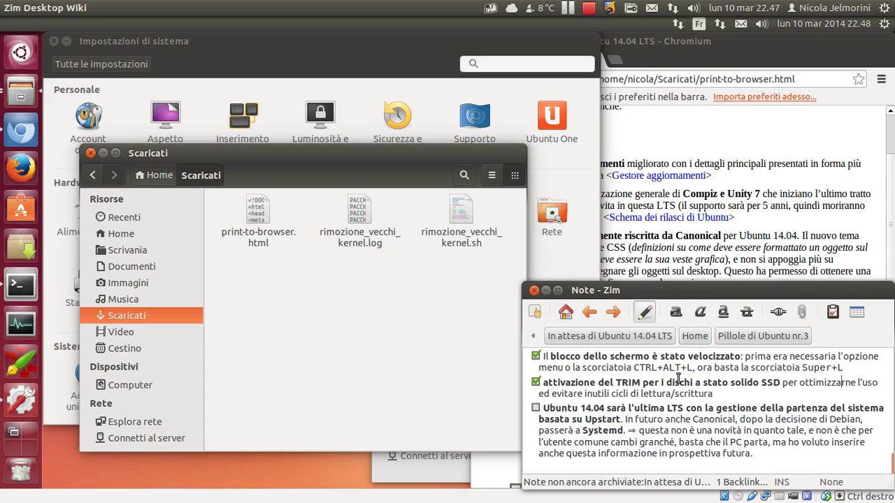
left_click_drag(783, 383, 677, 383)
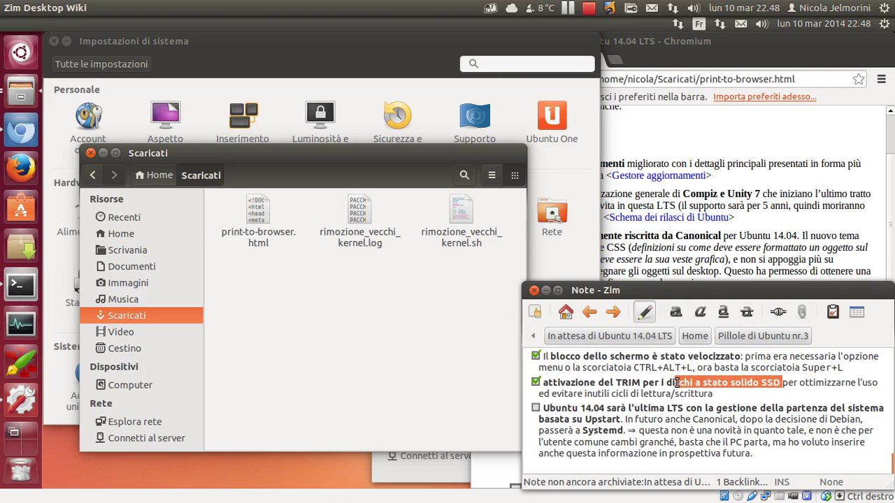
left_click(793, 383)
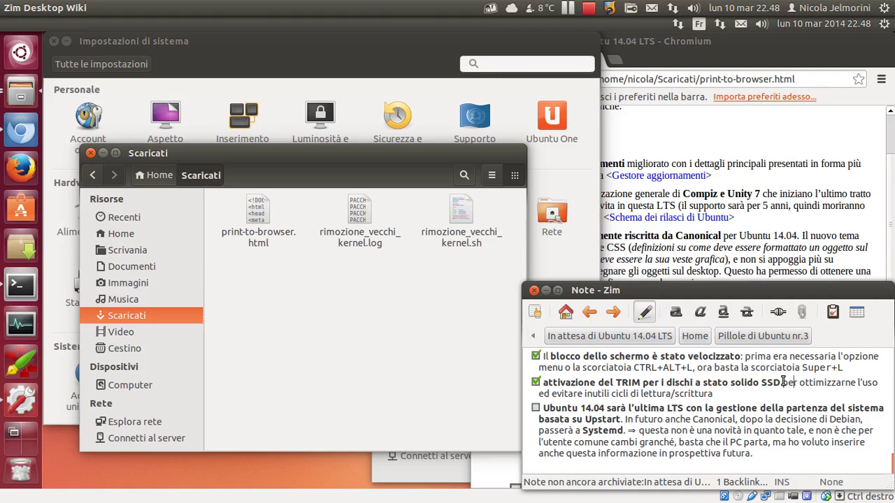
left_click_drag(783, 383, 690, 383)
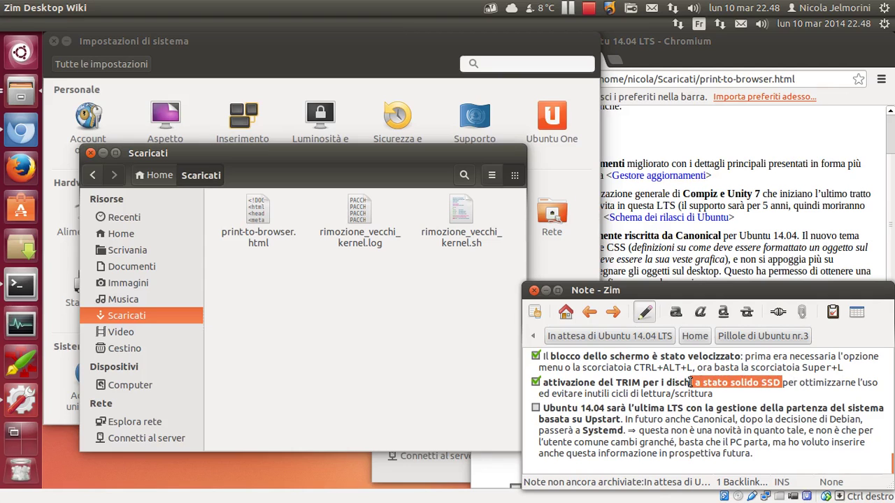
left_click(691, 383)
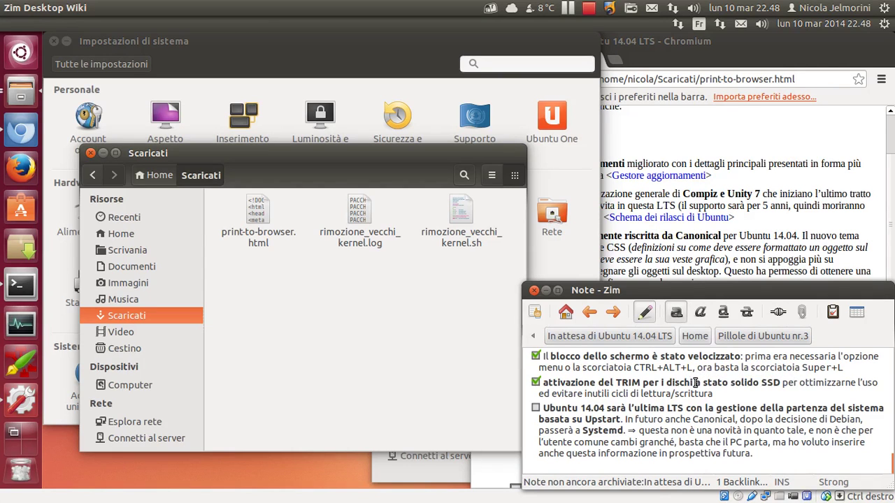
left_click_drag(691, 383, 785, 388)
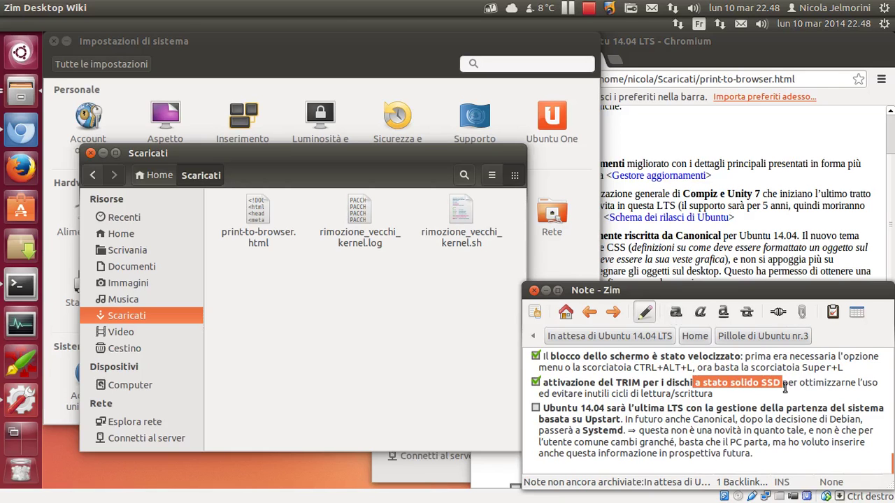
Step: Highlight the TRIM note's closing clause from "per ottimizzarne l'uso", the word TRIM and the entire note, and clear the selection
left_click_drag(783, 385, 727, 395)
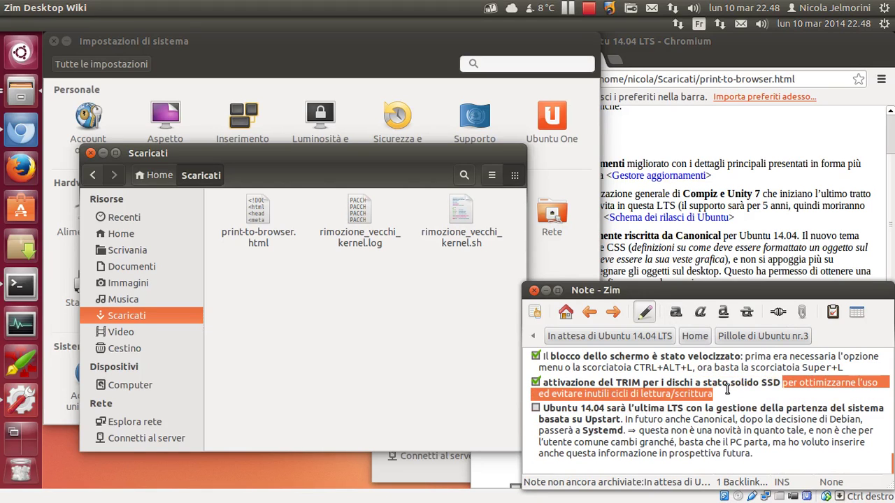
left_click(781, 384)
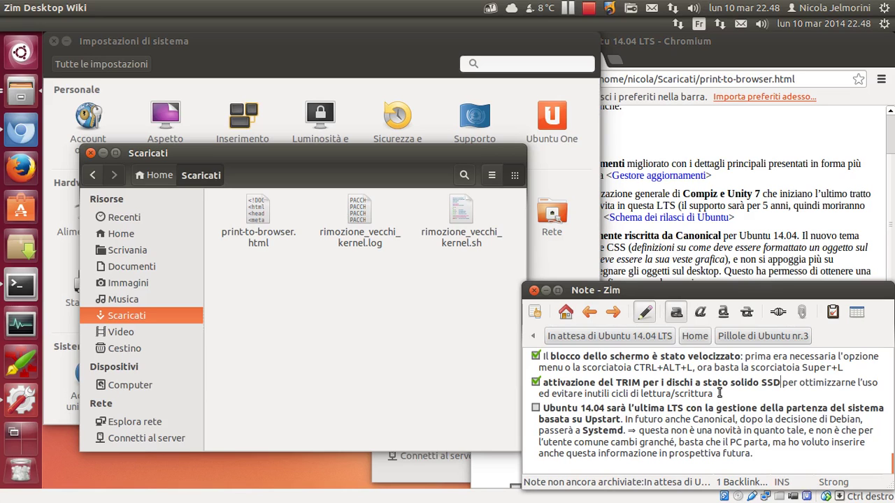
double_click(630, 384)
left_click(795, 379)
left_click_drag(719, 397, 546, 382)
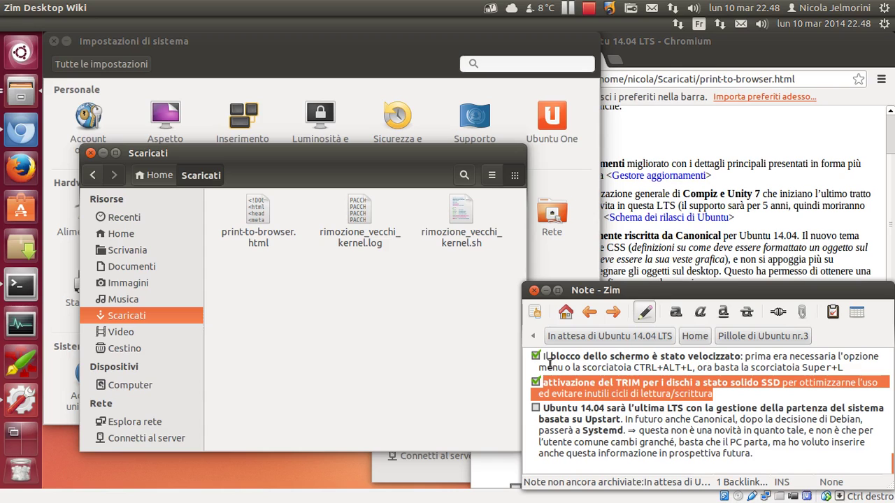
left_click(733, 398)
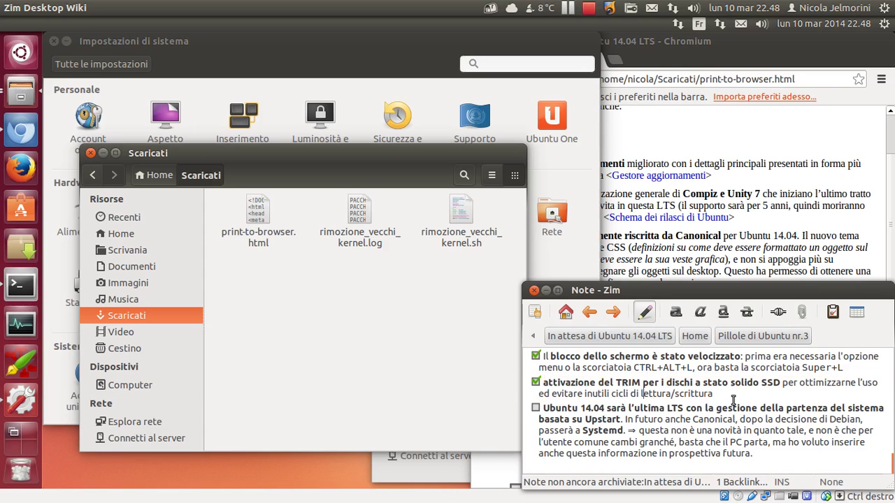
Step: Highlight the entire TRIM note again, followed by the word TRIM and the phrase "i dischi a stato solido SSD"
left_click(622, 393, "shift")
left_click(544, 383, "shift")
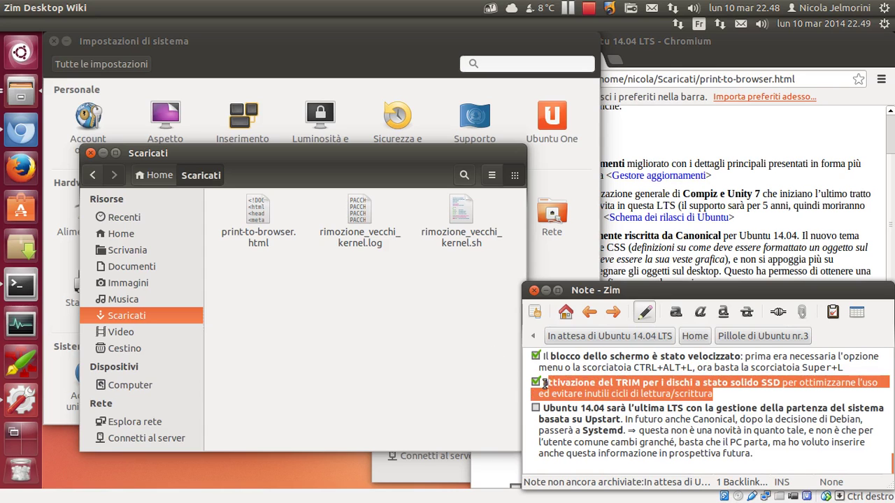
left_click(627, 389)
double_click(627, 384)
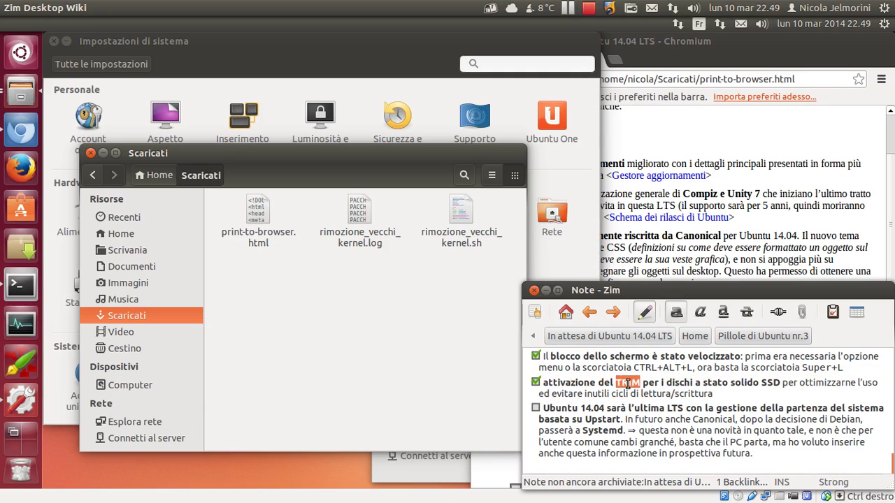
left_click(746, 397)
left_click_drag(655, 383, 781, 382)
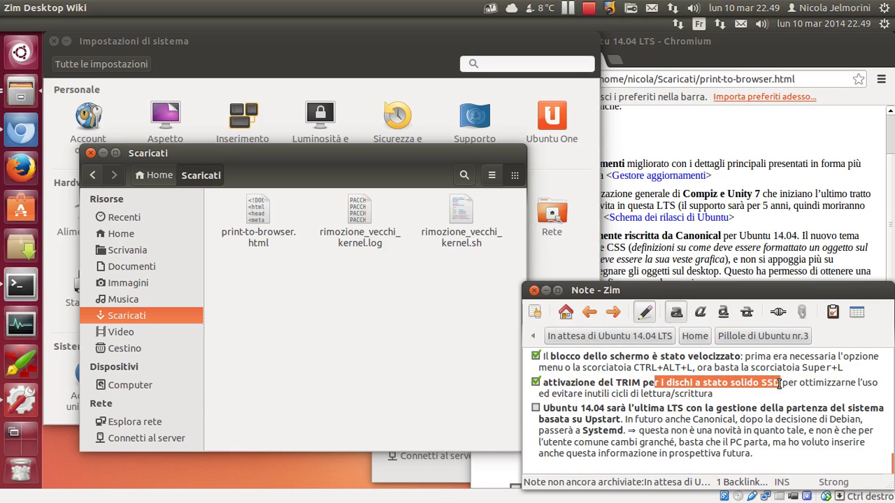
left_click(790, 382)
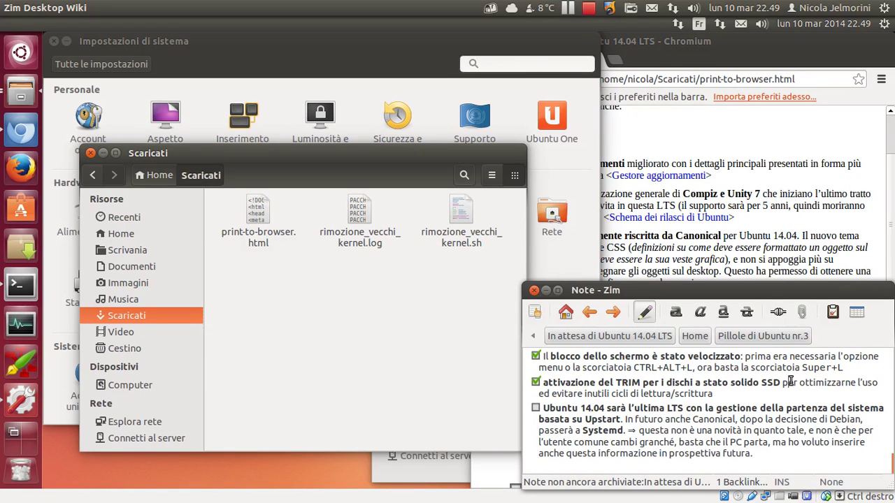
Step: Highlight the full text of the TRIM note twice and clear the selection
left_click_drag(736, 394, 543, 383)
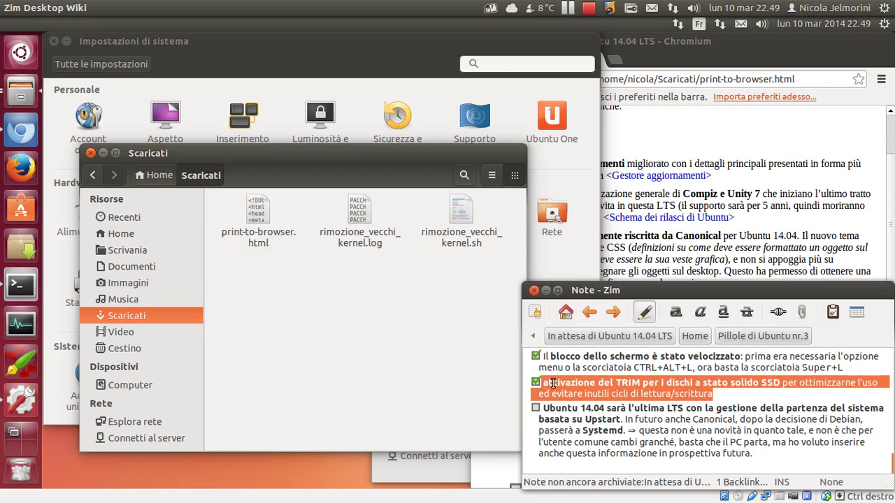
left_click(552, 383)
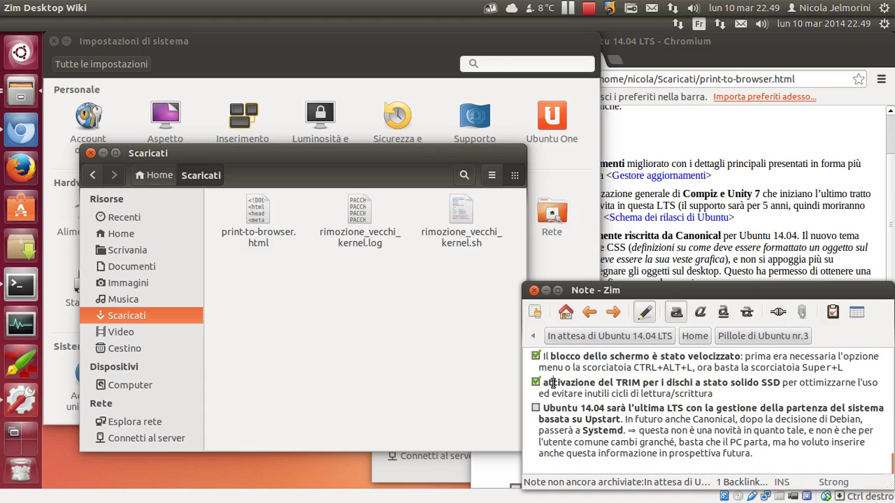
left_click_drag(733, 396, 539, 383)
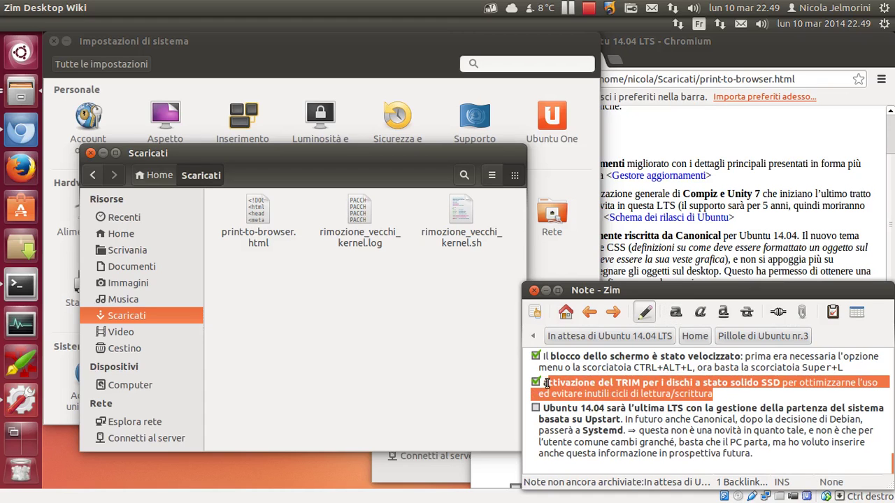
left_click(721, 381)
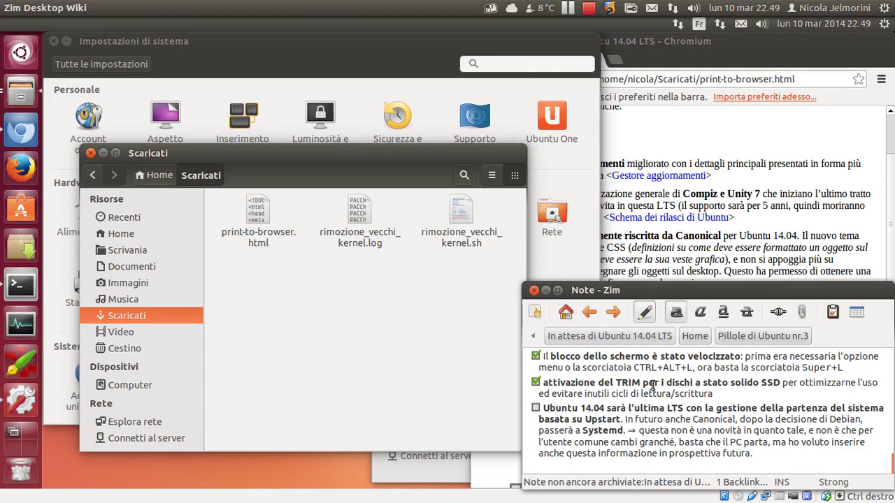
Step: Highlight "dischi a stato solido SSD" twice and the words around "TRIM per i dischi" once, and clear the selection
left_click(790, 382)
left_click_drag(790, 383, 668, 382)
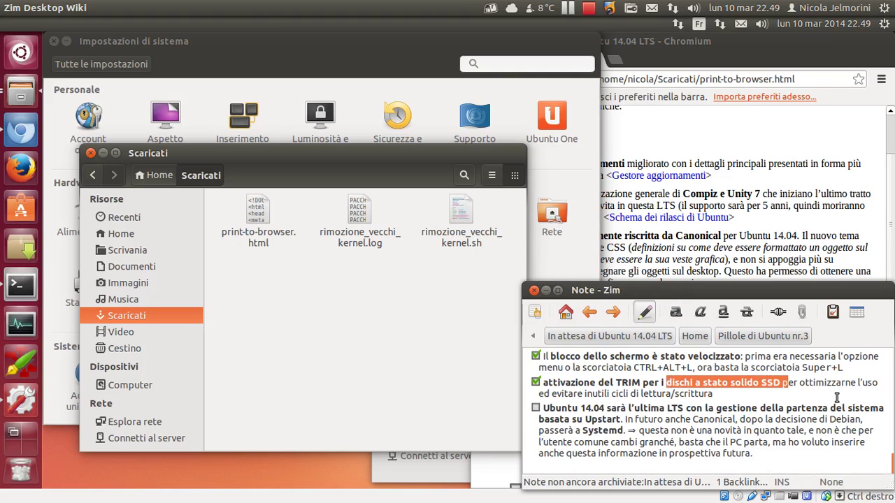
left_click(782, 383)
left_click_drag(782, 383, 662, 384)
left_click(713, 393)
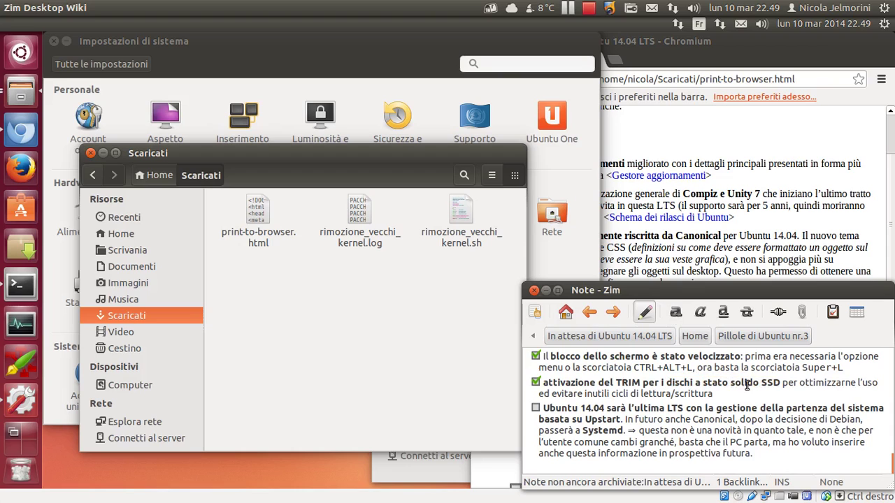
left_click_drag(596, 383, 684, 384)
left_click(733, 393)
Step: Tick off the note on Ubuntu 14.04 as the last Upstart-based LTS and highlight its bold statement through "basata su Upstart"
left_click(536, 411)
left_click_drag(572, 408, 693, 409)
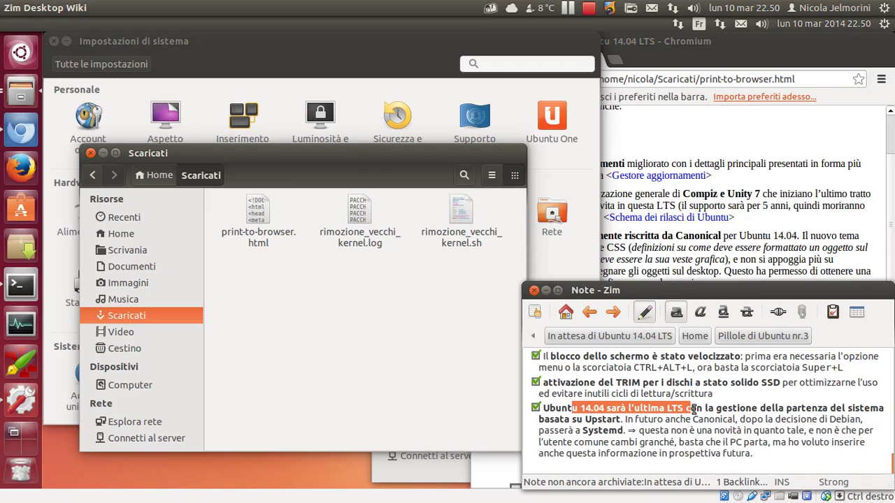
left_click_drag(695, 412, 686, 412)
left_click_drag(686, 411, 799, 409)
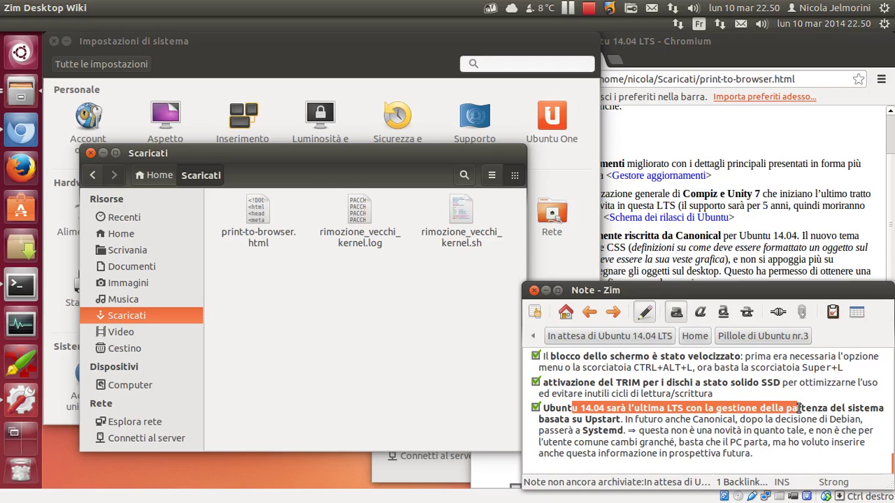
left_click_drag(799, 409, 624, 418)
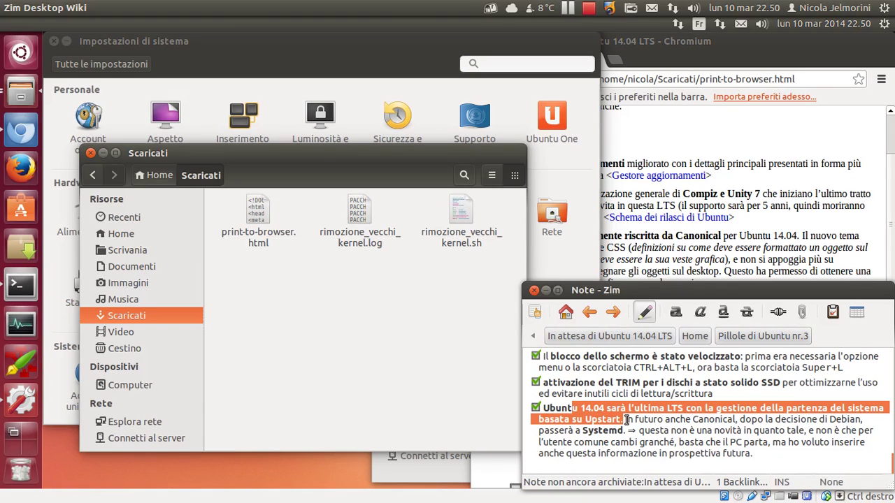
left_click(624, 418)
Step: Highlight "In futuro anche Canonical, dopo la decisione di Debian," and the passage from there through "Systemd", and clear the selection
left_click_drag(625, 418, 867, 420)
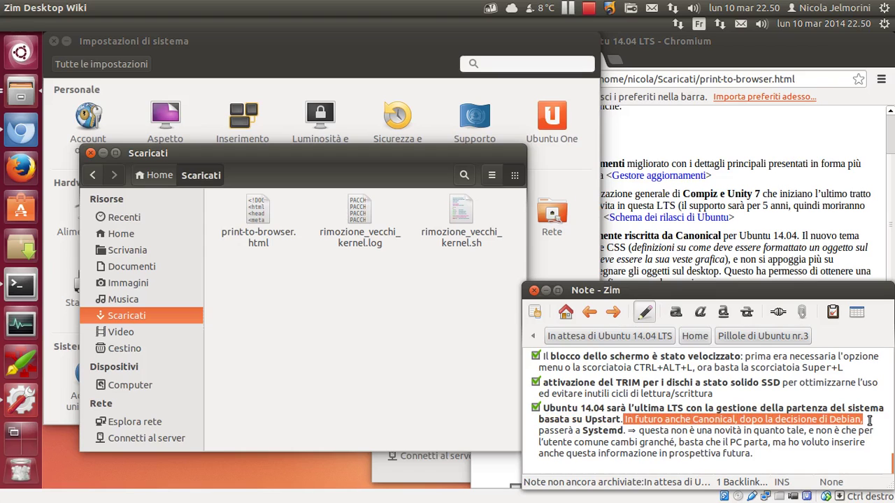
left_click(870, 420)
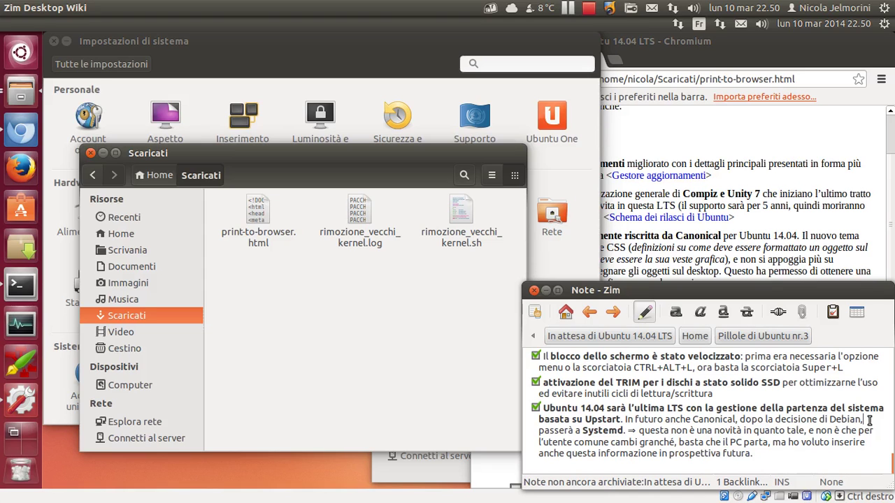
mouse_move(622, 420)
left_mouse_down()
mouse_move(816, 429)
mouse_move(884, 417)
mouse_move(626, 432)
left_mouse_up()
left_click(641, 430)
double_click(622, 419)
mouse_move(626, 431)
left_mouse_down()
mouse_move(579, 428)
mouse_move(623, 420)
left_mouse_up()
left_click(623, 419)
Step: Highlight the words Upstart and Systemd alternately several times in the last note, and clear the selection
double_click(613, 420)
double_click(614, 429)
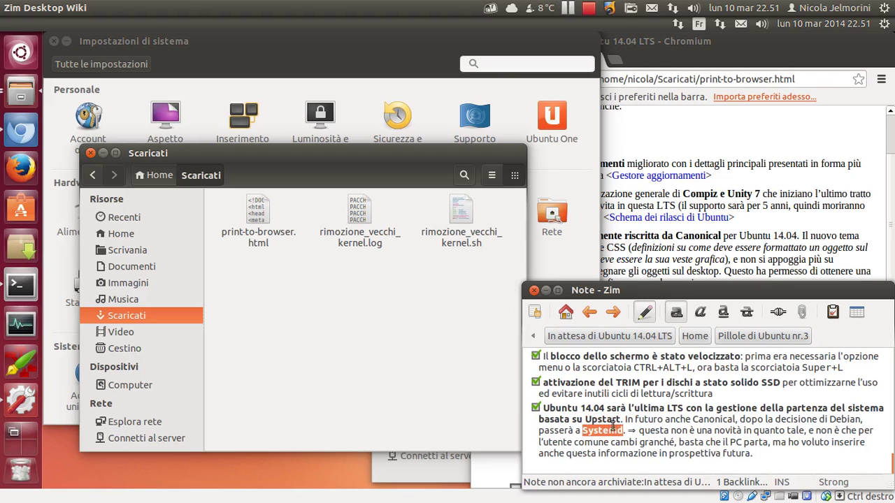
left_click(613, 419)
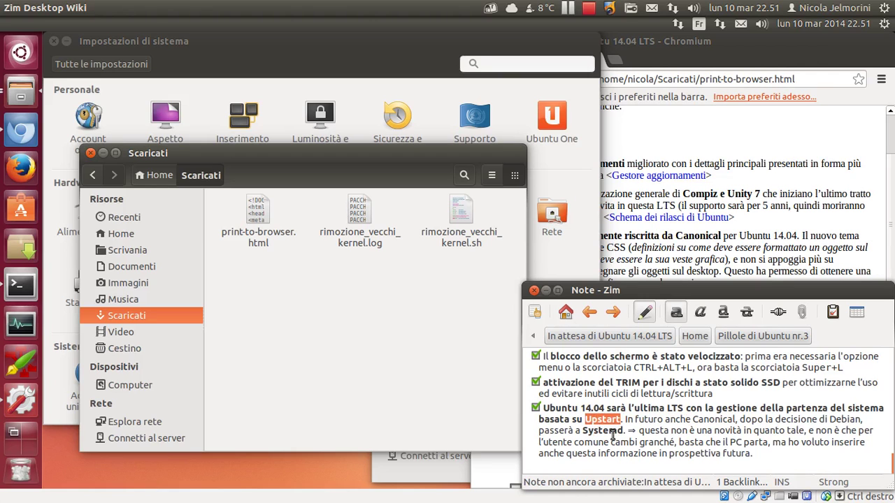
double_click(613, 431)
double_click(603, 419)
left_click(602, 419)
double_click(602, 420)
left_click(628, 420)
left_click_drag(584, 419, 629, 430)
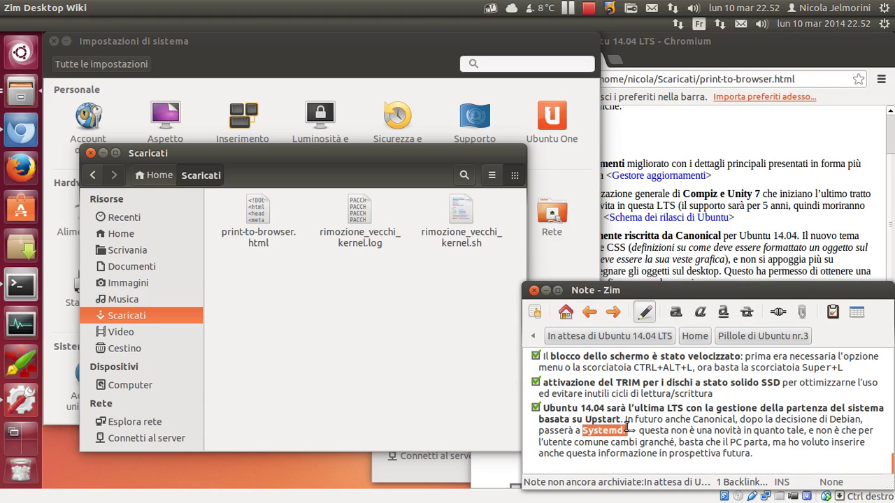
left_click(682, 431)
key("ctrl+b")
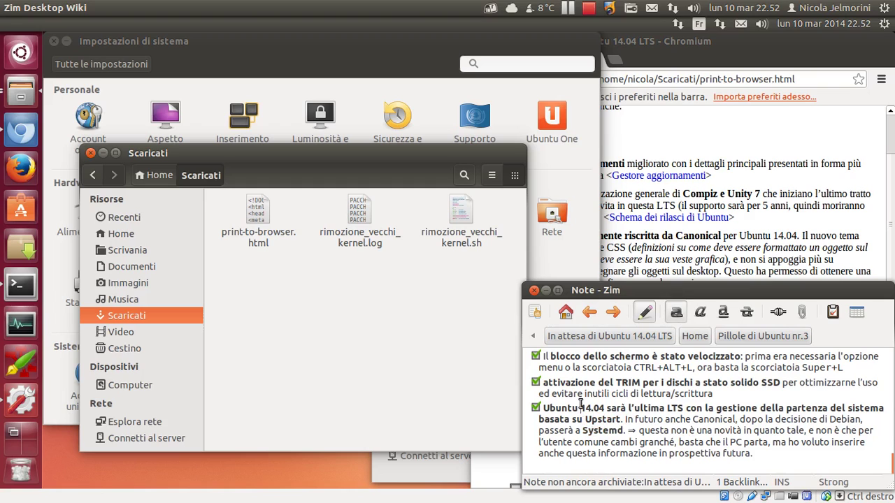
Step: Highlight part of "14.04 sarà l'ultima LTS", the words Upstart and Systemd, and the text between them, and clear the selection
left_click_drag(580, 407, 676, 408)
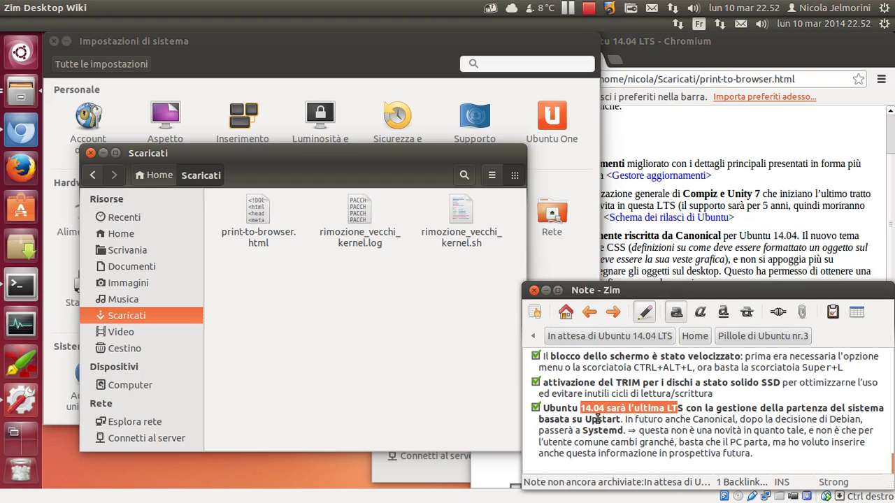
double_click(598, 419)
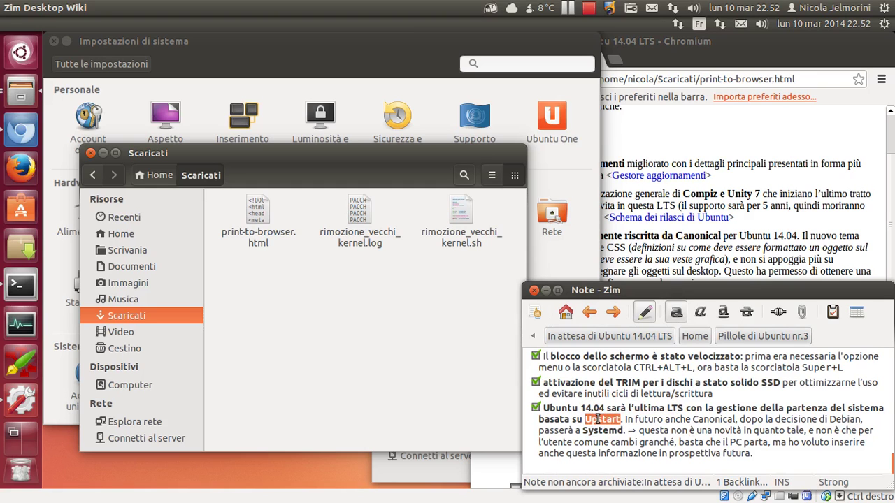
left_click(635, 420)
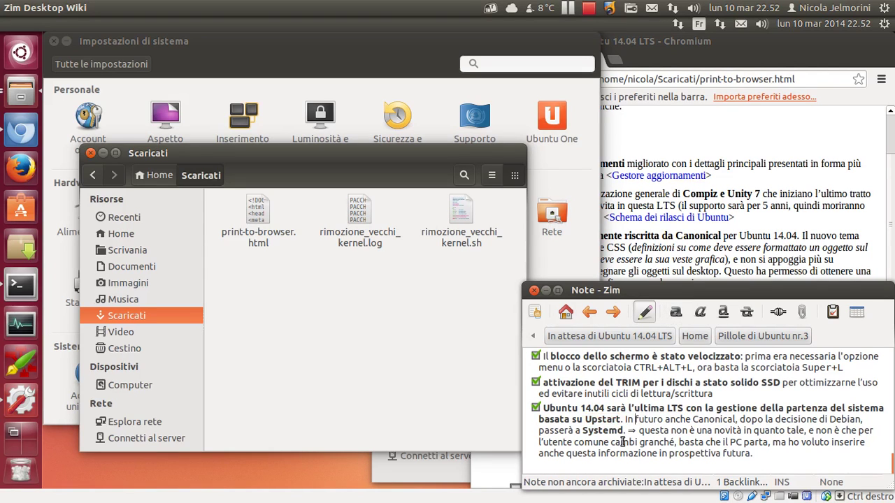
left_click_drag(628, 430, 581, 430)
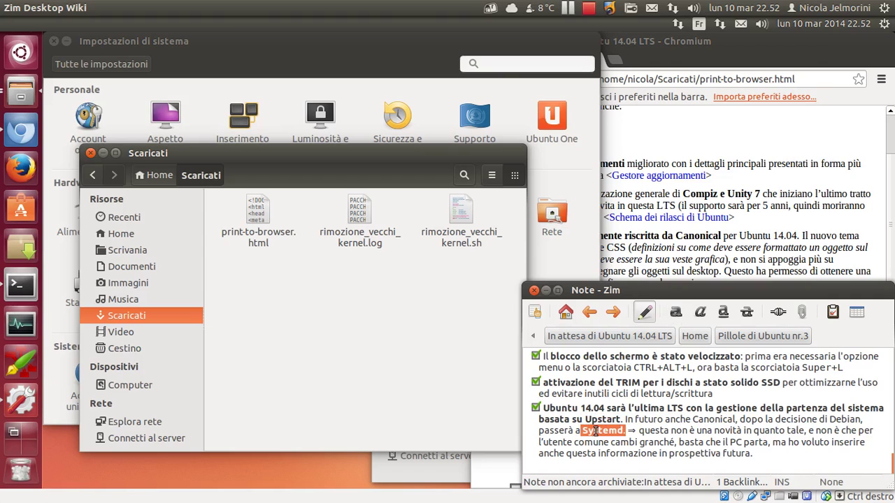
left_click(596, 432)
double_click(601, 419)
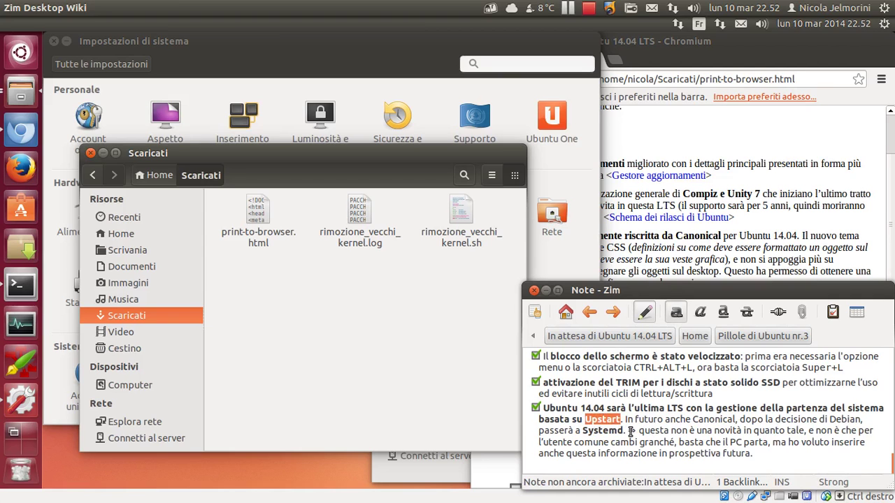
left_click_drag(626, 431, 600, 419)
left_click(617, 421)
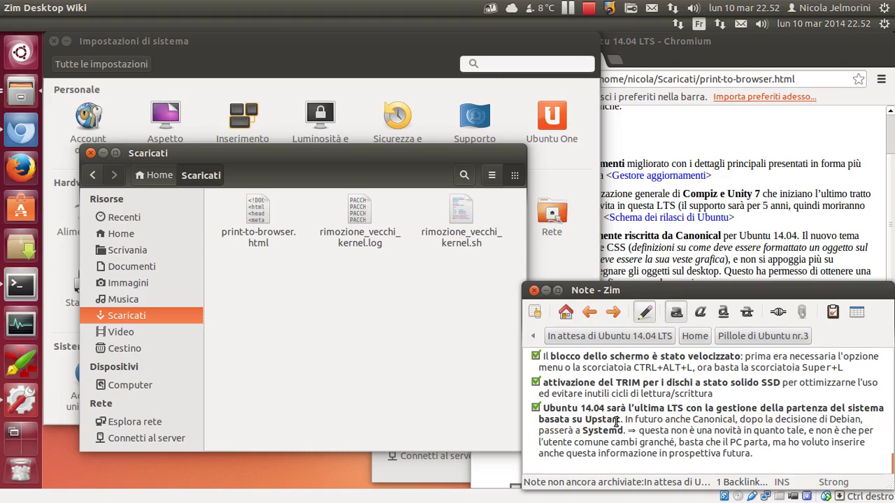
Step: Highlight Systemd once more, followed by Upstart, and clear the selection
left_click_drag(629, 430, 581, 431)
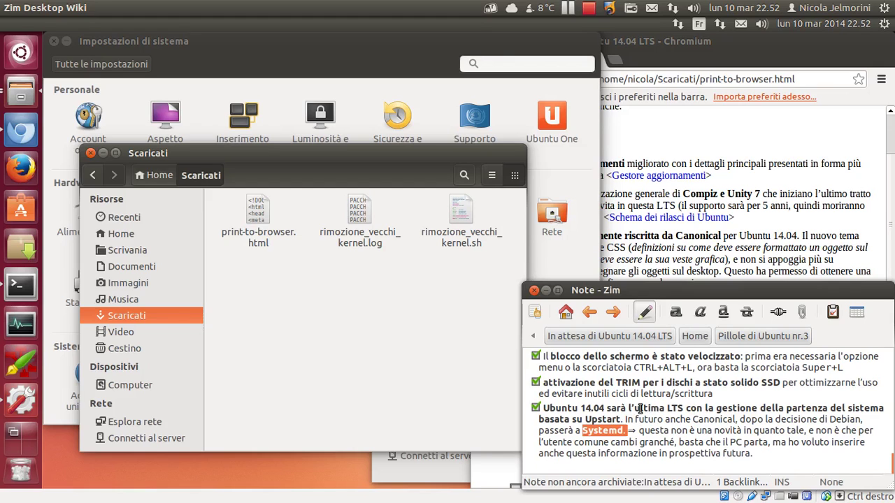
key("ctrl+b")
left_click_drag(635, 420, 584, 420)
left_click(668, 420)
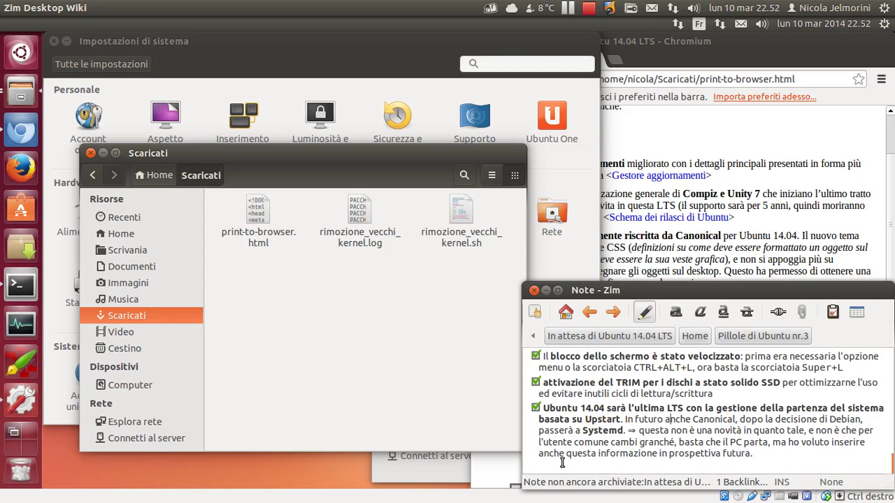
Step: Return to the start of the page, highlight "Ubuntu 14.04 LTS" in its title, and clear the selection
scroll(633, 445, "up", 1)
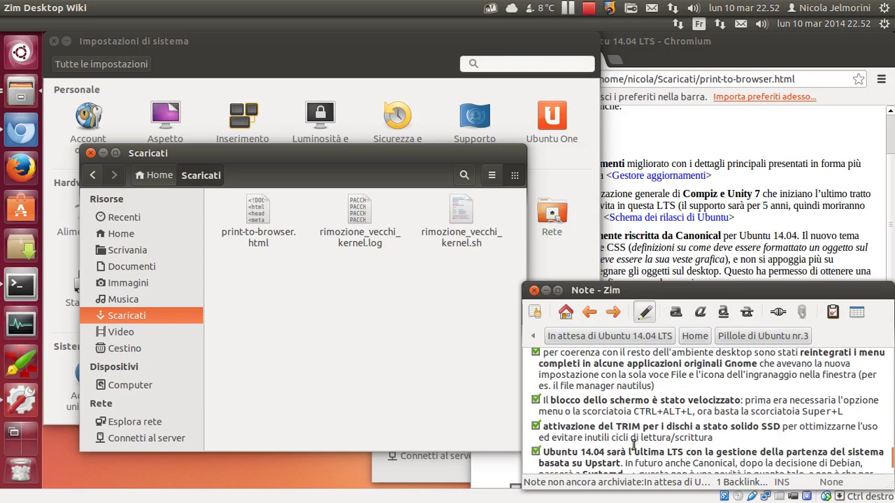
scroll(634, 445, "up", 8)
scroll(634, 442, "up", 6)
scroll(634, 442, "down", 1)
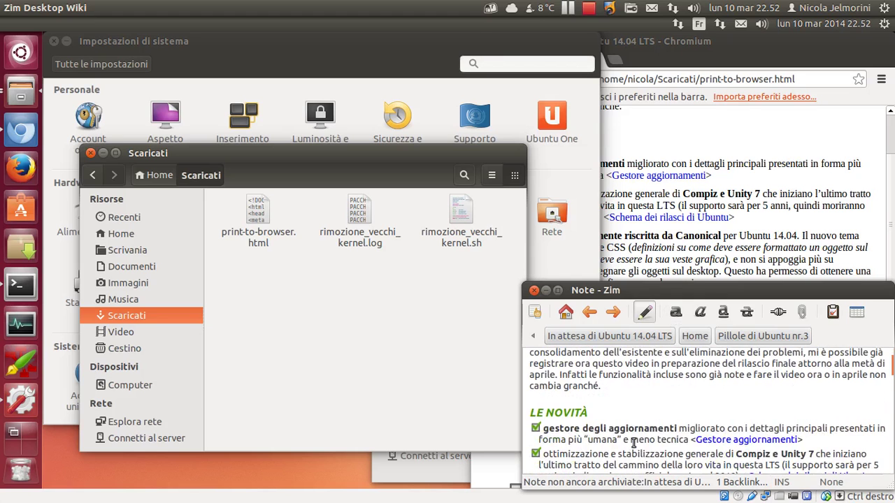
scroll(634, 445, "up", 2)
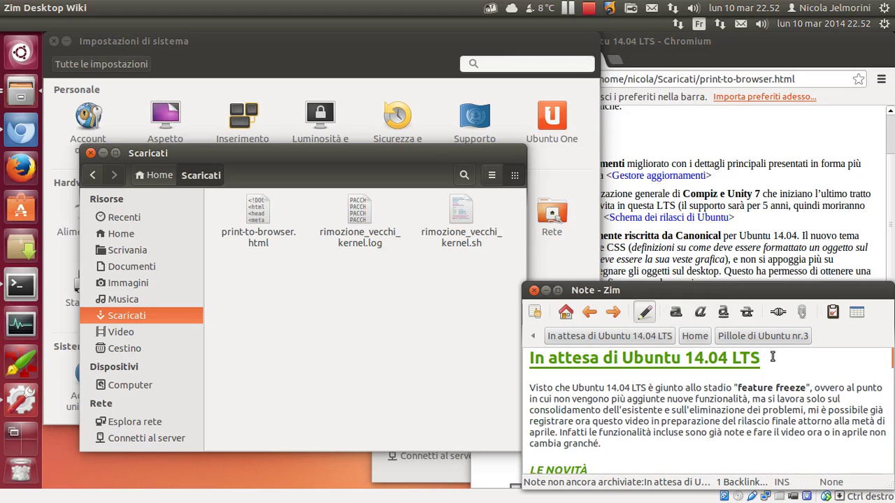
left_click_drag(760, 357, 619, 359)
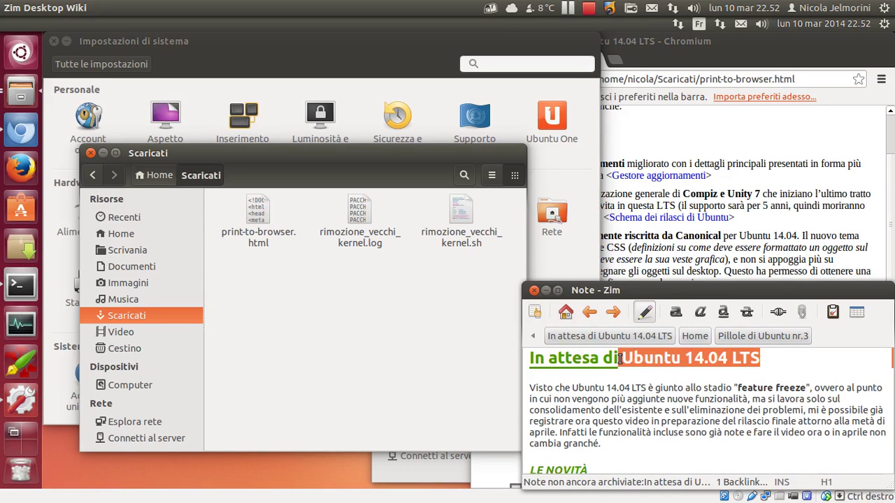
left_click(708, 358)
left_click(537, 377)
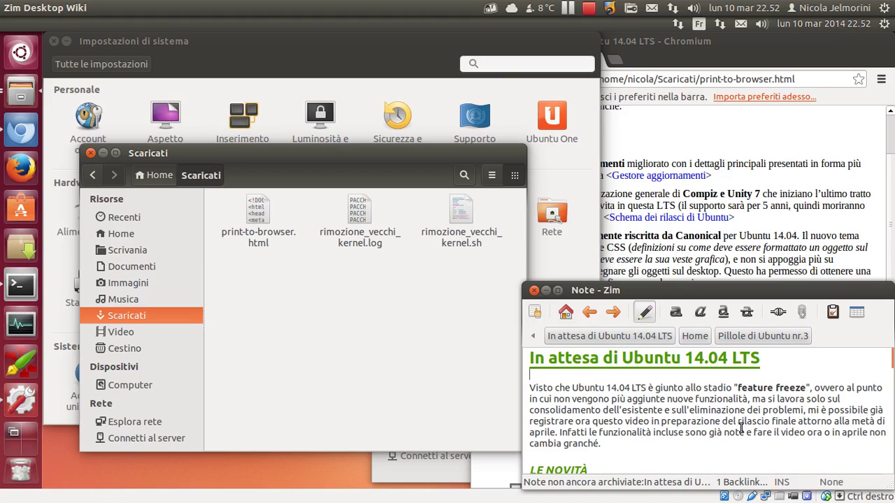
Step: Place the text cursor on the blank line beneath the page title and switch to the vokoscreen window
scroll(618, 410, "down", 1)
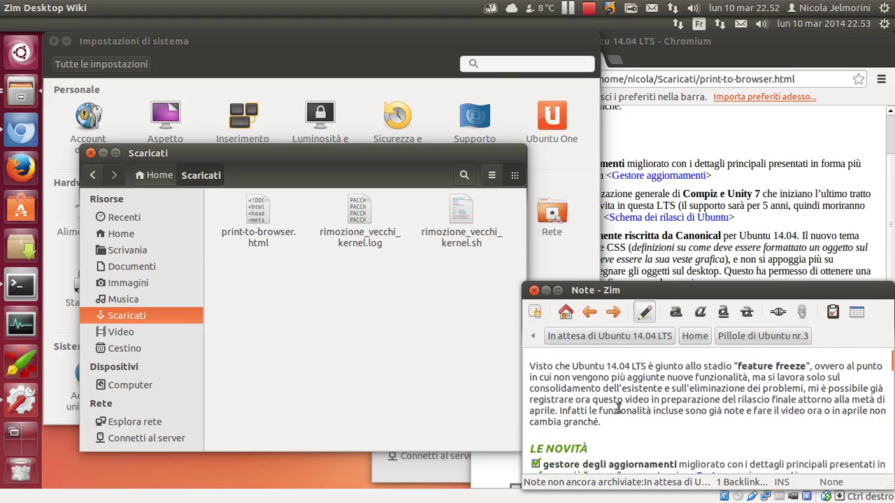
scroll(618, 410, "down", 1)
scroll(603, 413, "up", 2)
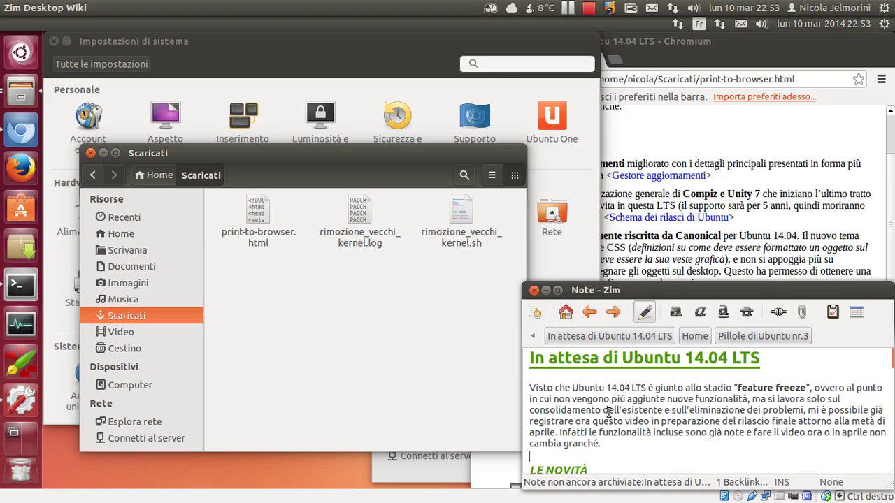
left_click(530, 374)
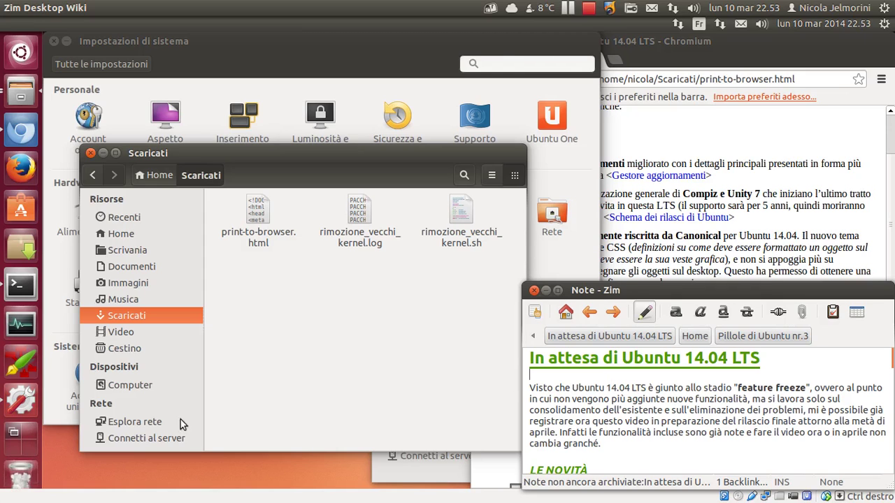
left_click(20, 463)
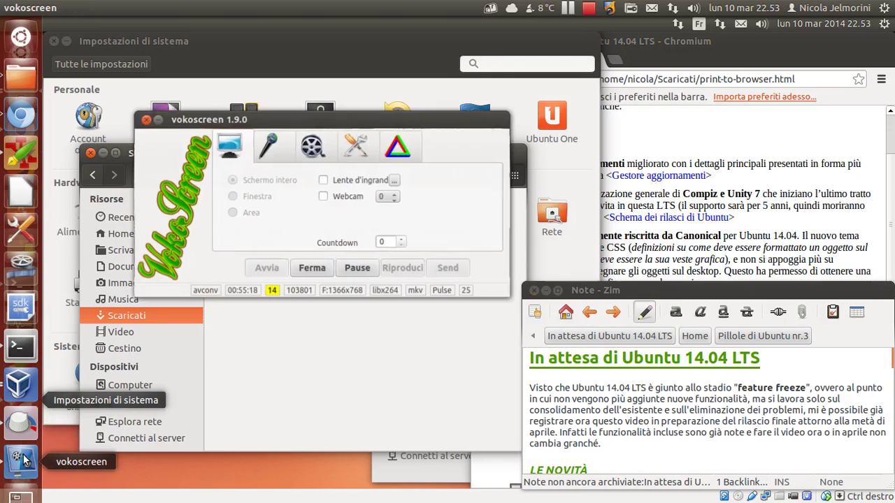